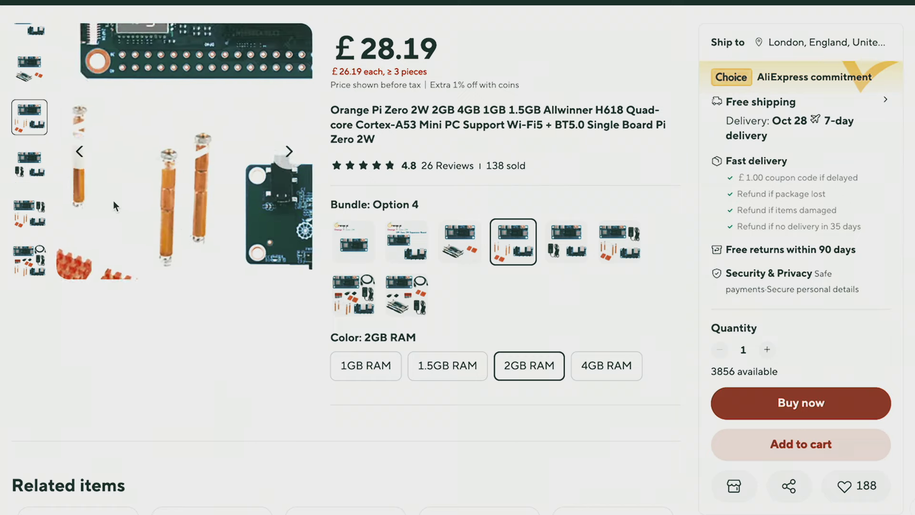
Scroll down the 2GB Orange Pi Zero 2W listing, then move to a fresh blank tab
{"action": "scroll", "coordinate": [183, 162], "scroll_direction": "down", "scroll_amount": 10}
{"action": "left_click_drag", "start_coordinate": [805, 49], "coordinate": [705, 56]}
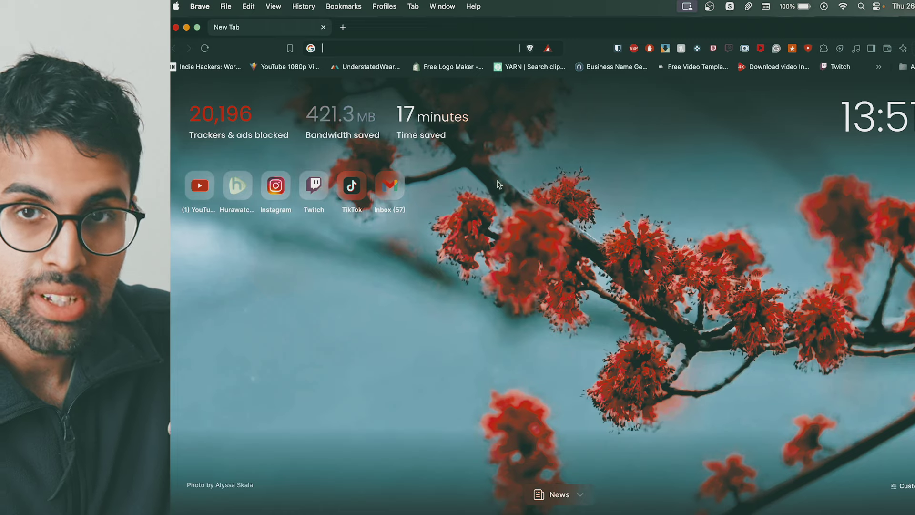
Go to orangepi.org and open its Service & Download downloads page
{"action": "left_click", "coordinate": [453, 50]}
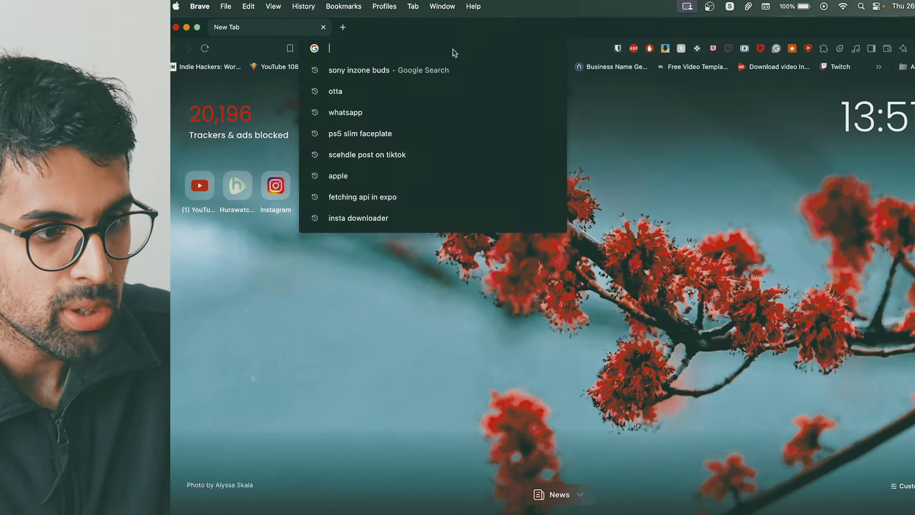
{"action": "type", "text": "orangepi.org/html/hardWare/computerAndMicrocontrollers/servi"}
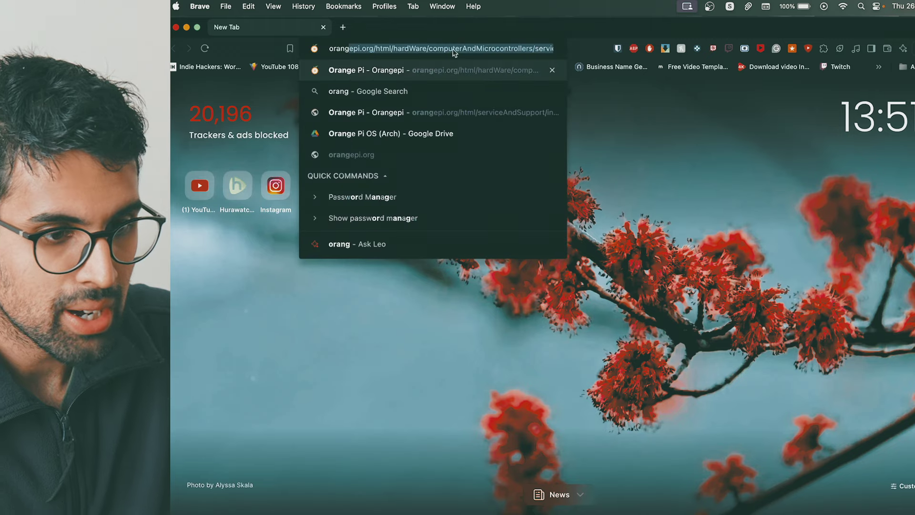
{"action": "key", "text": "Return"}
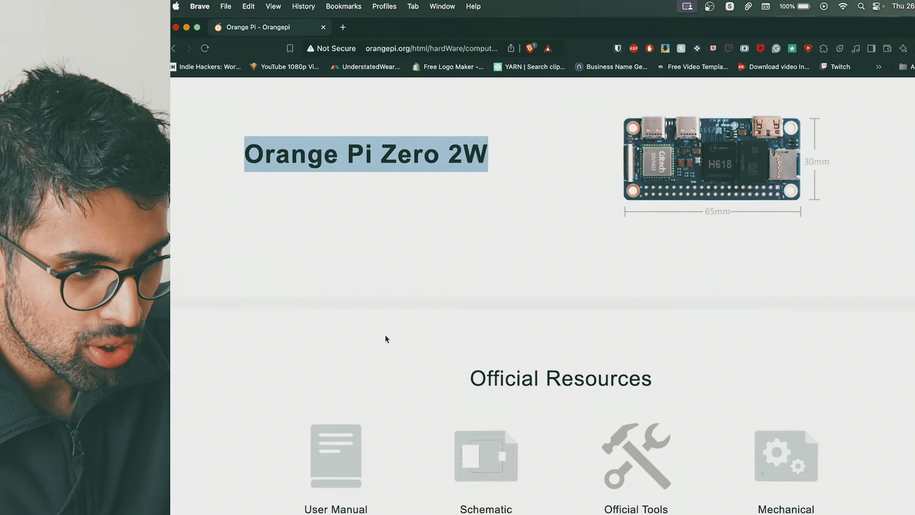
{"action": "left_click", "coordinate": [363, 98]}
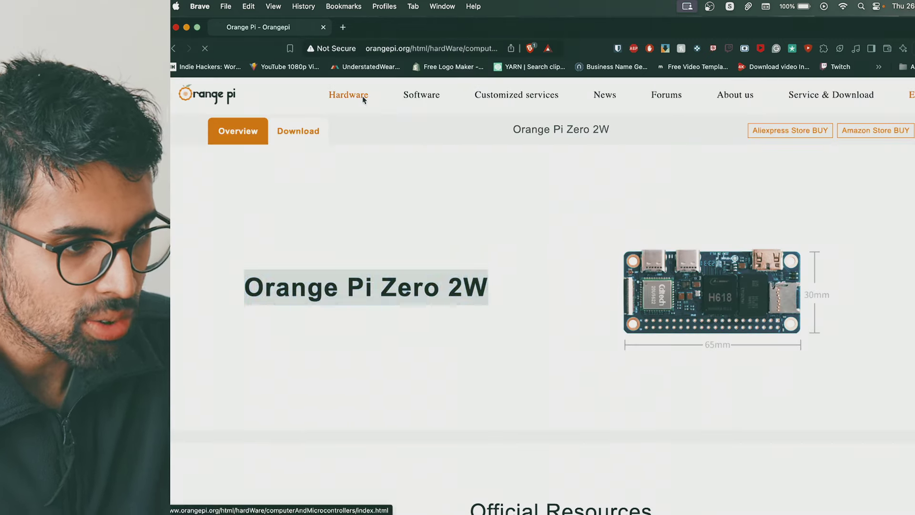
{"action": "left_click", "coordinate": [266, 93]}
{"action": "mouse_move", "coordinate": [815, 101]}
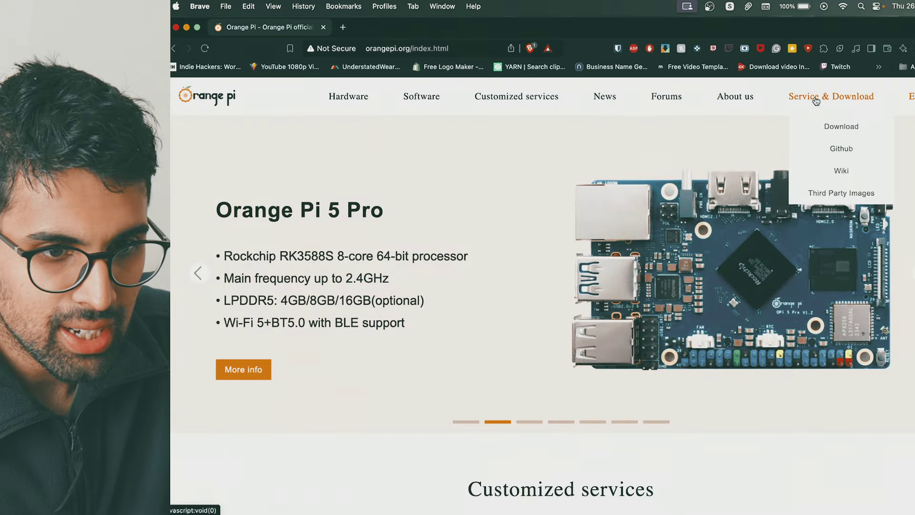
{"action": "left_click", "coordinate": [829, 125]}
Open the Orange Pi Zero 2W product page and scroll down to its Official Images
{"action": "scroll", "coordinate": [609, 229], "scroll_direction": "down", "scroll_amount": 10}
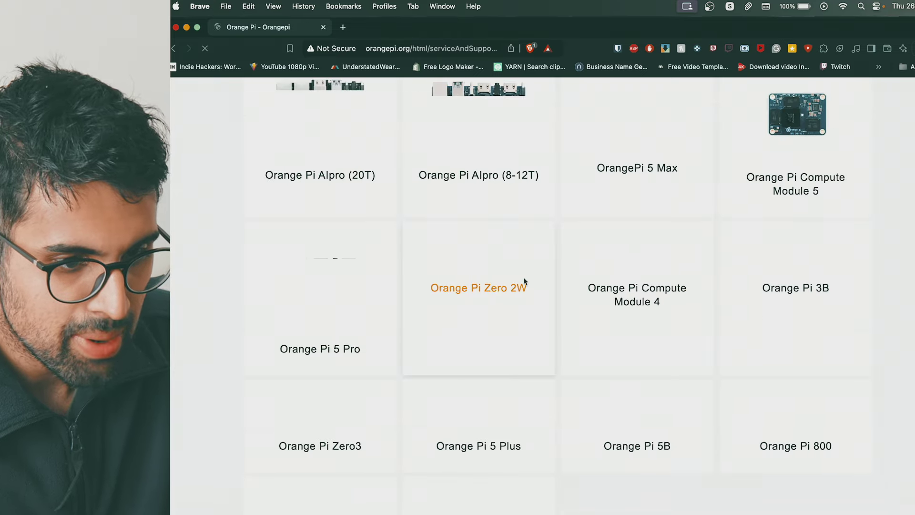
{"action": "left_click", "coordinate": [497, 292]}
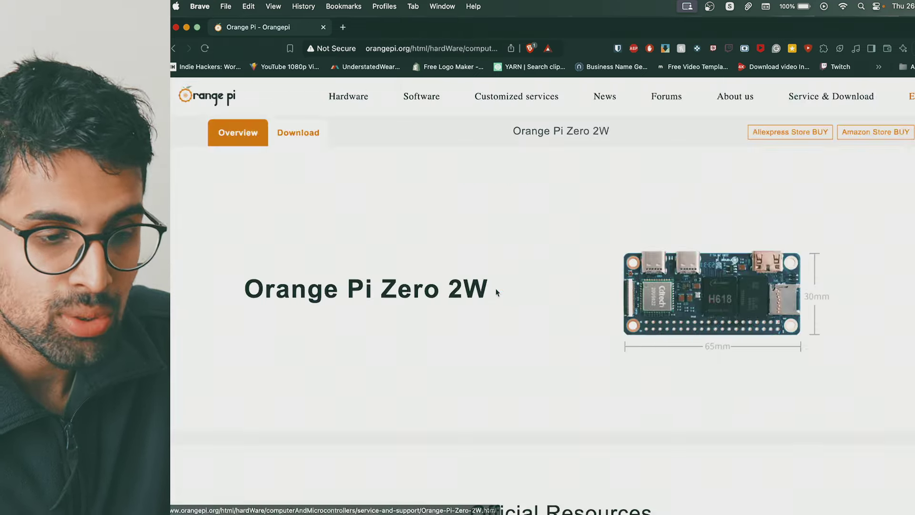
{"action": "scroll", "coordinate": [536, 258], "scroll_direction": "down", "scroll_amount": 5}
{"action": "scroll", "coordinate": [535, 258], "scroll_direction": "down", "scroll_amount": 3}
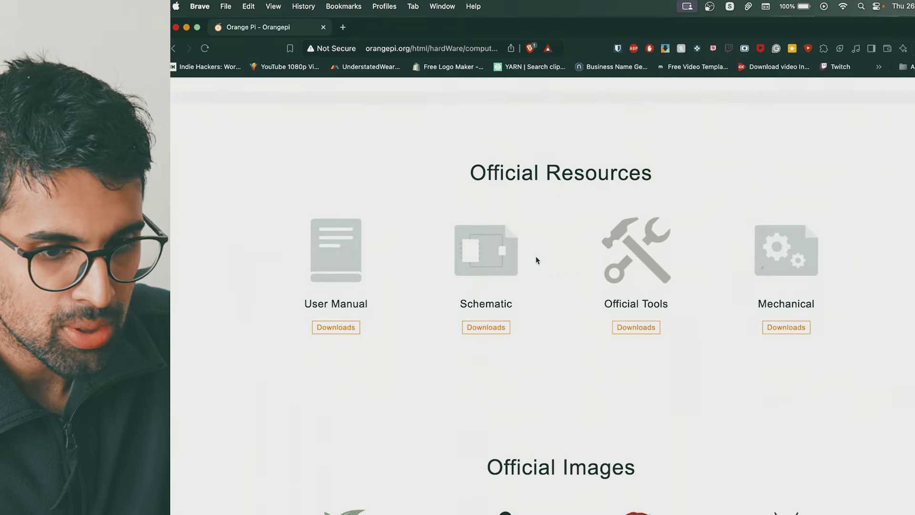
{"action": "scroll", "coordinate": [490, 377], "scroll_direction": "down", "scroll_amount": 1}
{"action": "scroll", "coordinate": [491, 377], "scroll_direction": "down", "scroll_amount": 3}
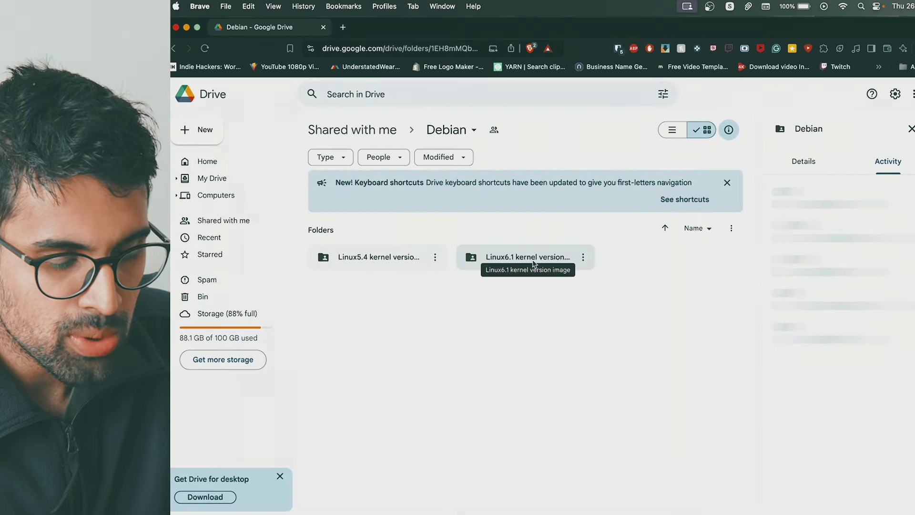
Open the Linux6.1 folder and select the file name Orangepizero2w_1.0.2_debian_bullseye_server_linux6.1.31.7z in its details
{"action": "double_click", "coordinate": [533, 260]}
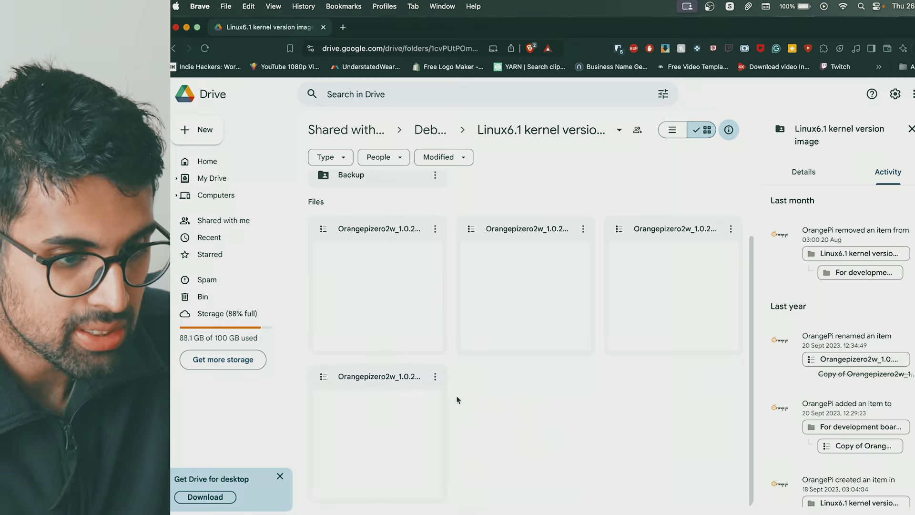
{"action": "left_click", "coordinate": [425, 406]}
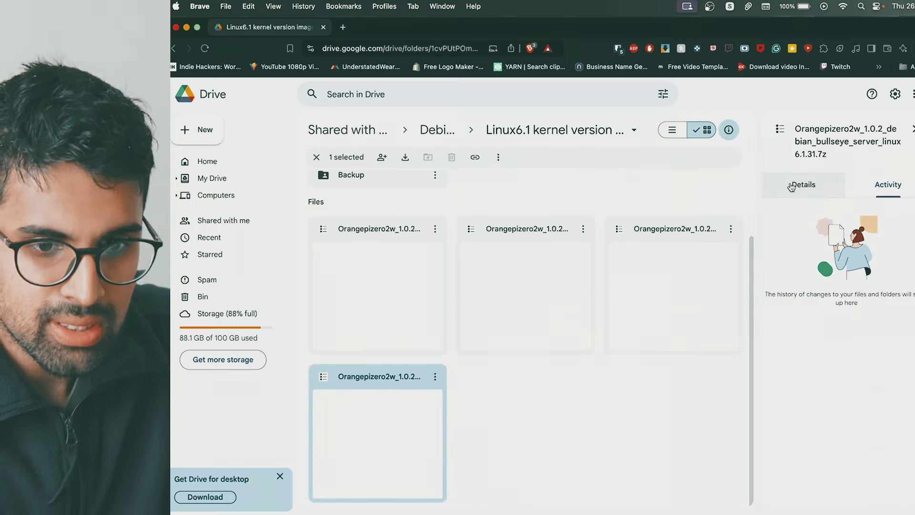
{"action": "triple_click", "coordinate": [834, 152]}
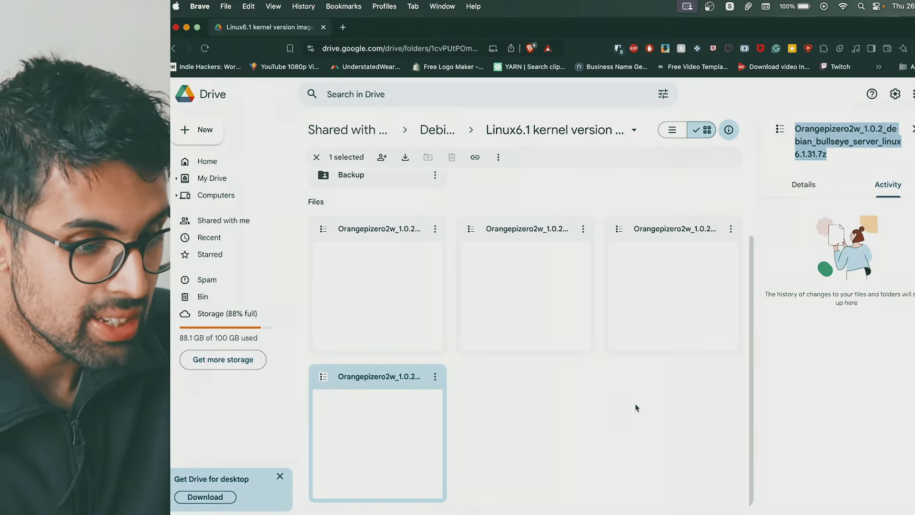
{"action": "mouse_move", "coordinate": [673, 476]}
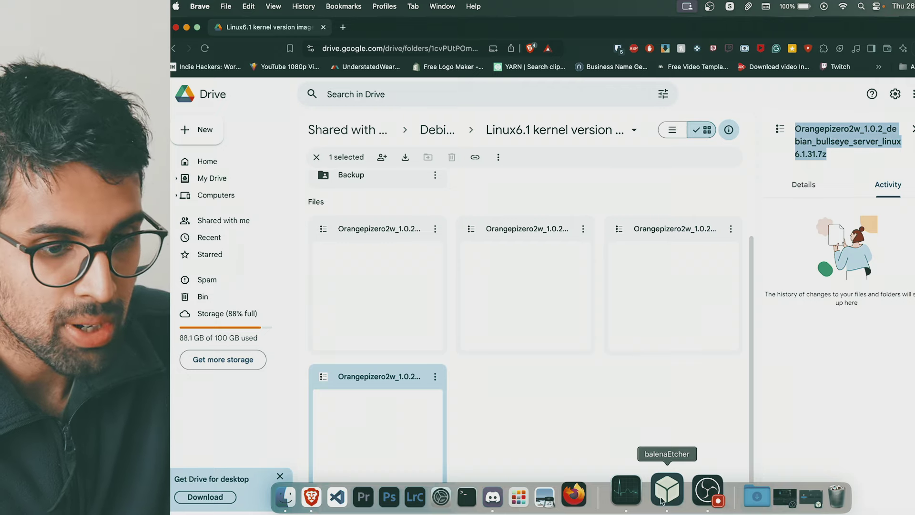
Load the 2.57 GB Orangepizero2w .img file into balenaEtcher via Flash from file
{"action": "left_click", "coordinate": [662, 500]}
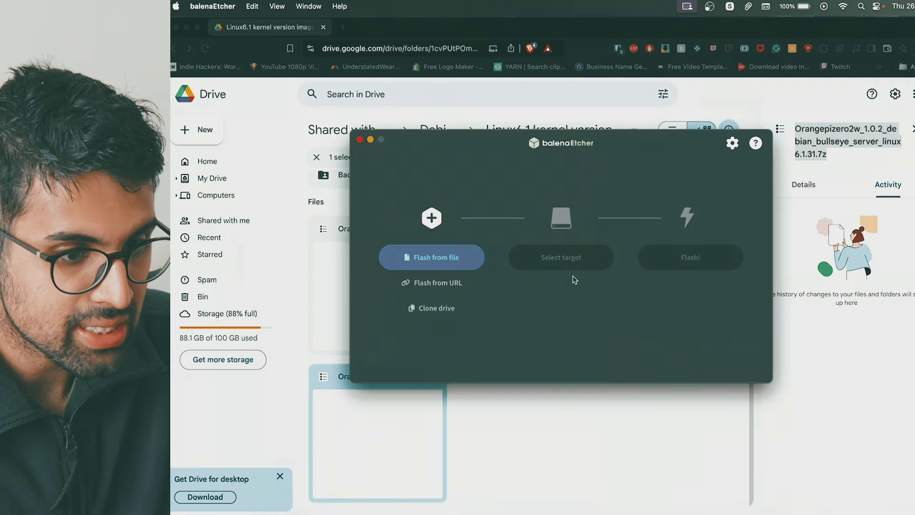
{"action": "left_click", "coordinate": [439, 260]}
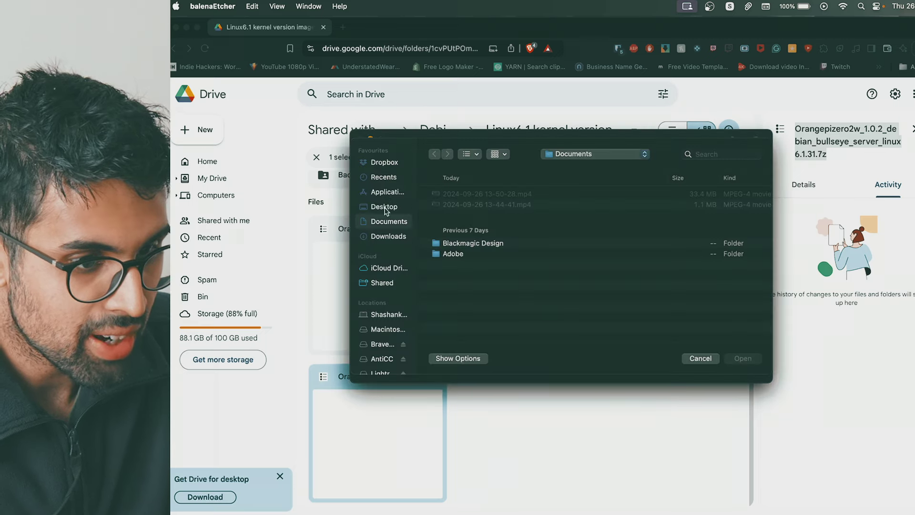
{"action": "left_click", "coordinate": [387, 234]}
{"action": "left_click", "coordinate": [485, 205]}
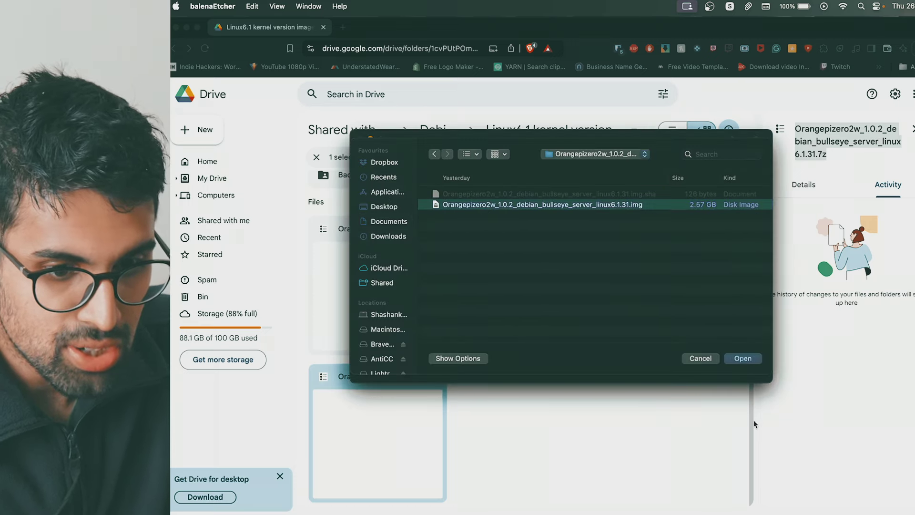
{"action": "left_click", "coordinate": [743, 358]}
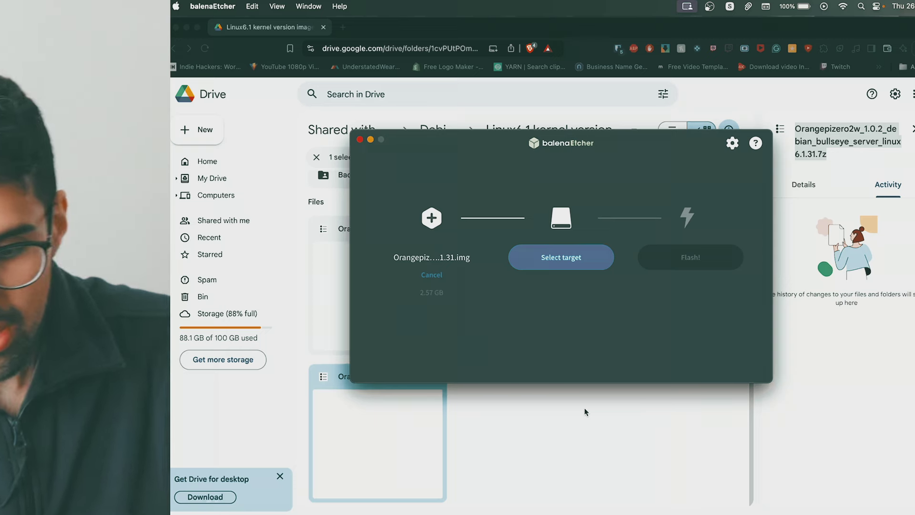
Target the Apple SDXC Reader Media card and flash the image, allowing volume access
{"action": "left_click", "coordinate": [561, 257]}
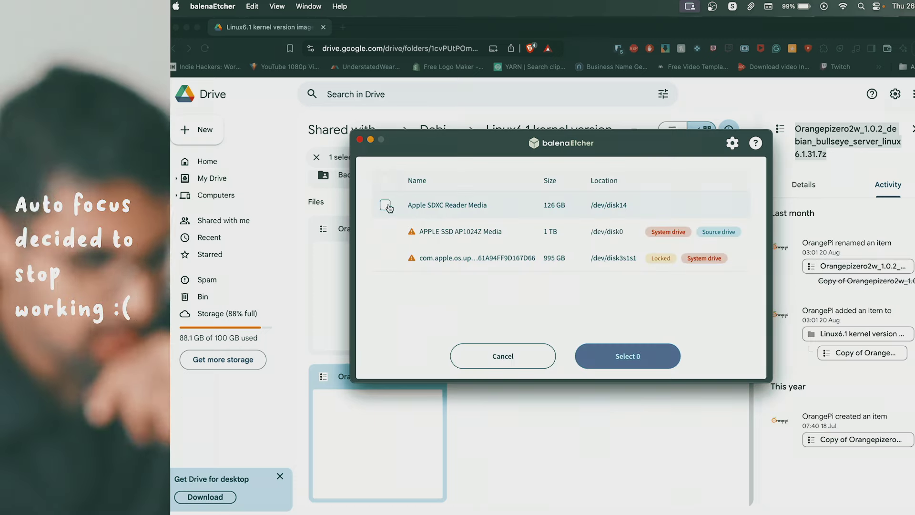
{"action": "left_click", "coordinate": [652, 362]}
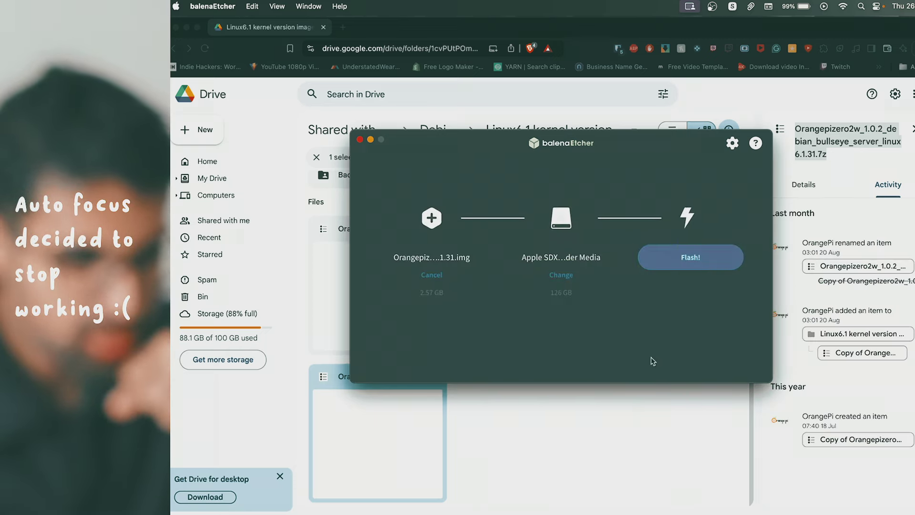
{"action": "left_click", "coordinate": [679, 265]}
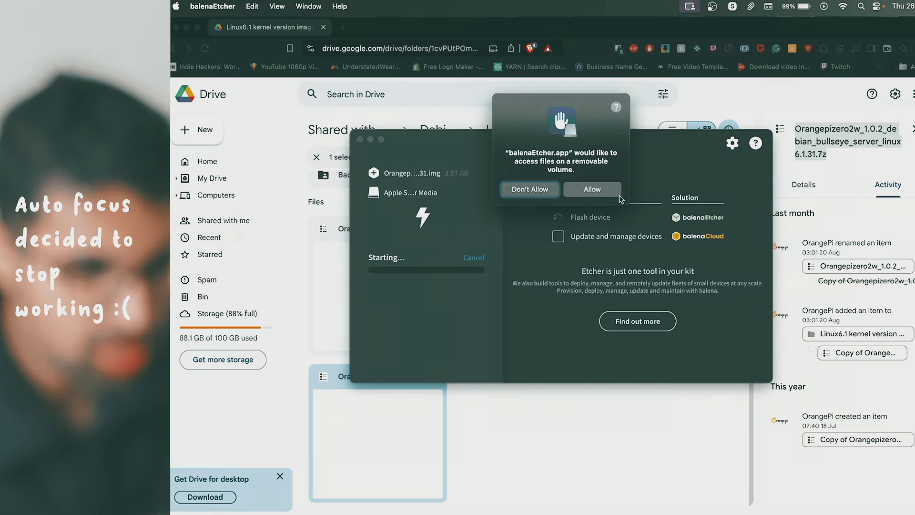
{"action": "left_click", "coordinate": [592, 189]}
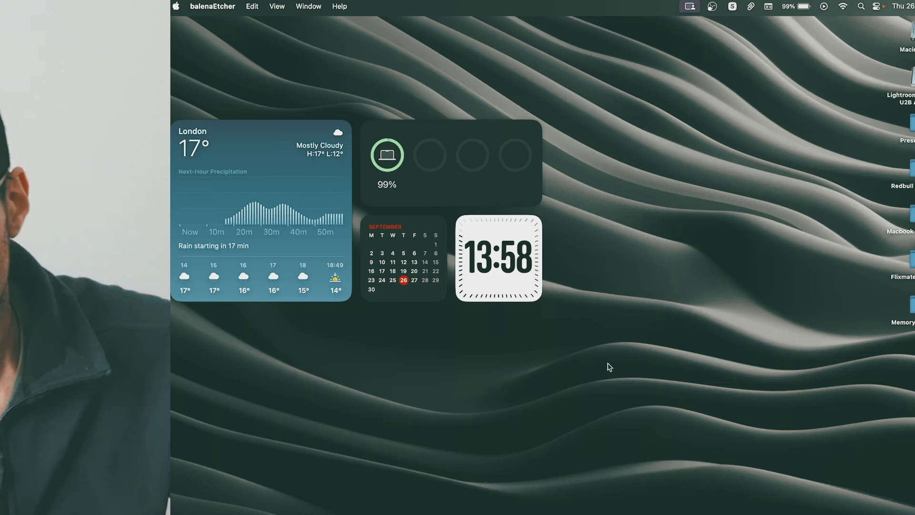
Hide all windows to show the bare desktop and bring up the Dock
{"action": "key", "text": "F11"}
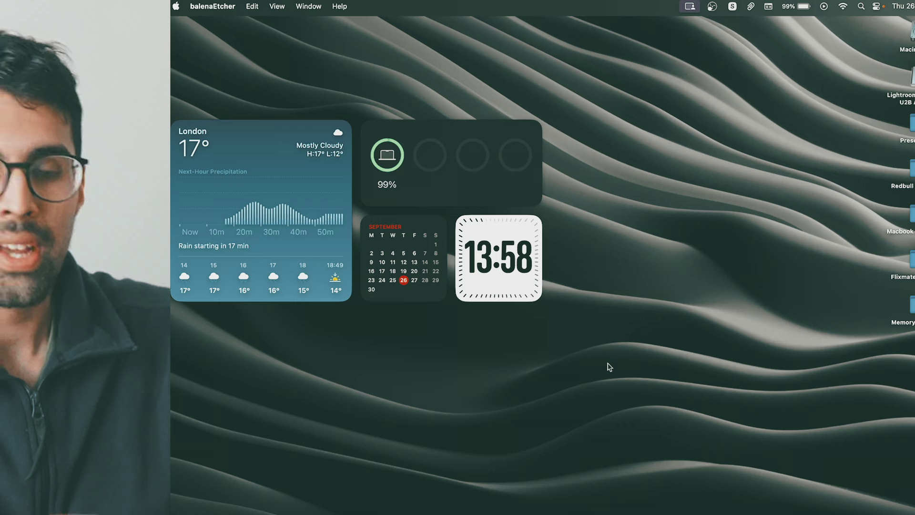
{"action": "mouse_move", "coordinate": [485, 496]}
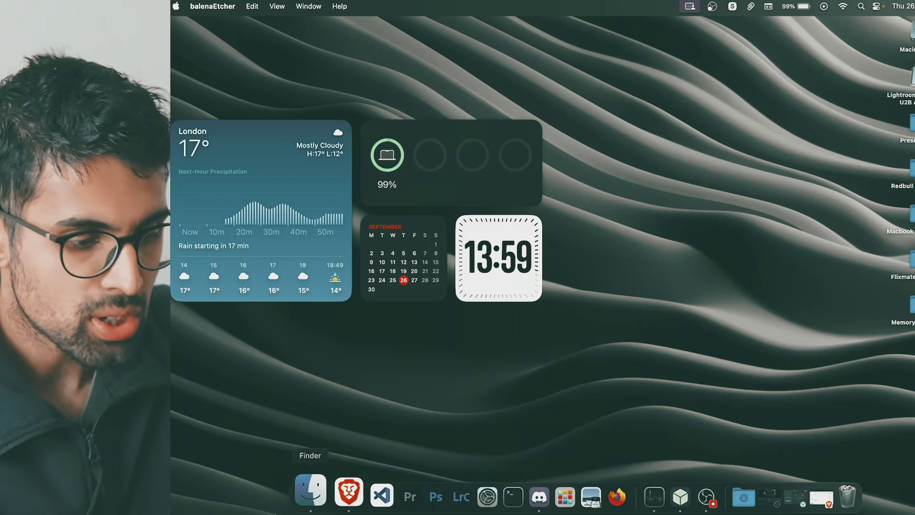
Launch a new Terminal window from the Dock's shortcut menu
{"action": "right_click", "coordinate": [332, 499]}
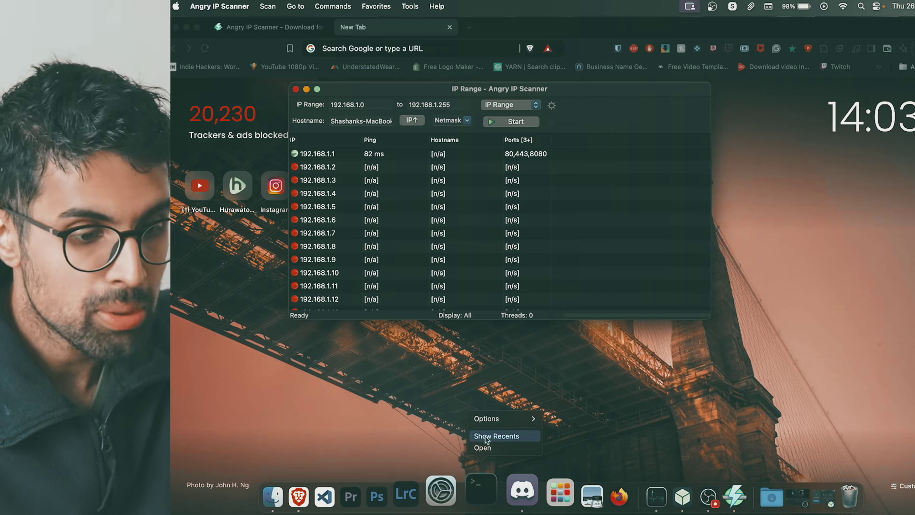
{"action": "left_click", "coordinate": [484, 448]}
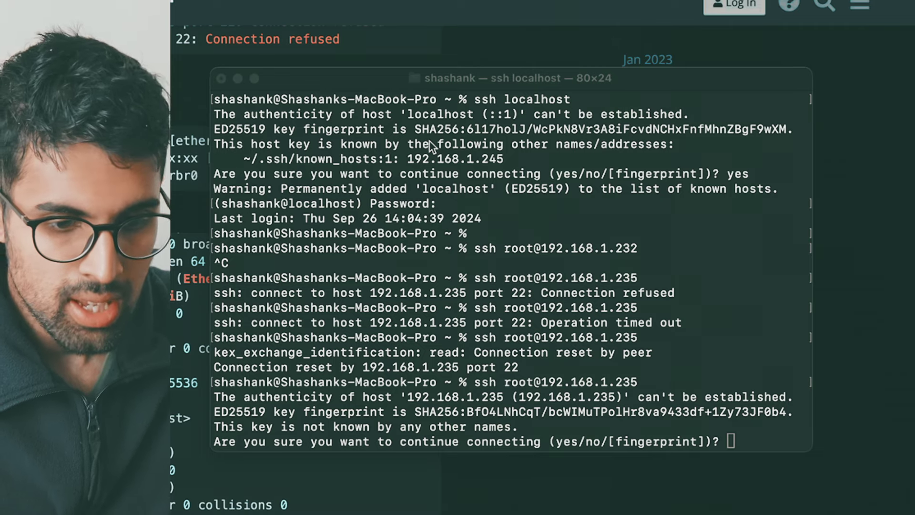
{"action": "left_click", "coordinate": [505, 430]}
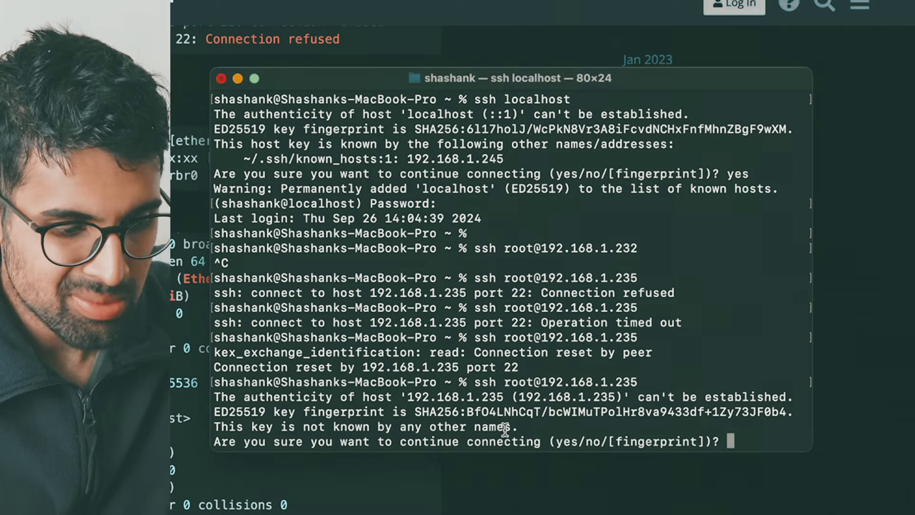
{"action": "type", "text": "yes"}
{"action": "key", "text": "Return"}
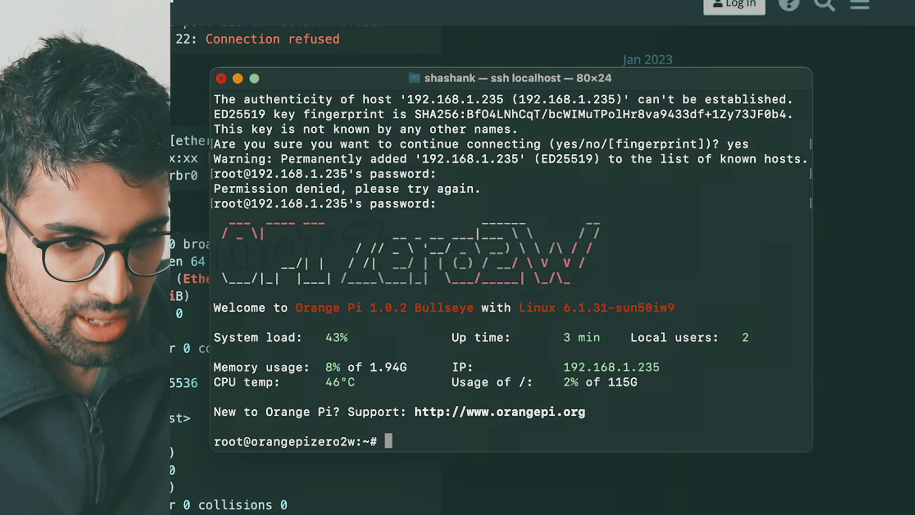
Run 'apt-get install && apt update', fixing the mistyped 'apt get' and re-running it
{"action": "type", "text": "ap"}
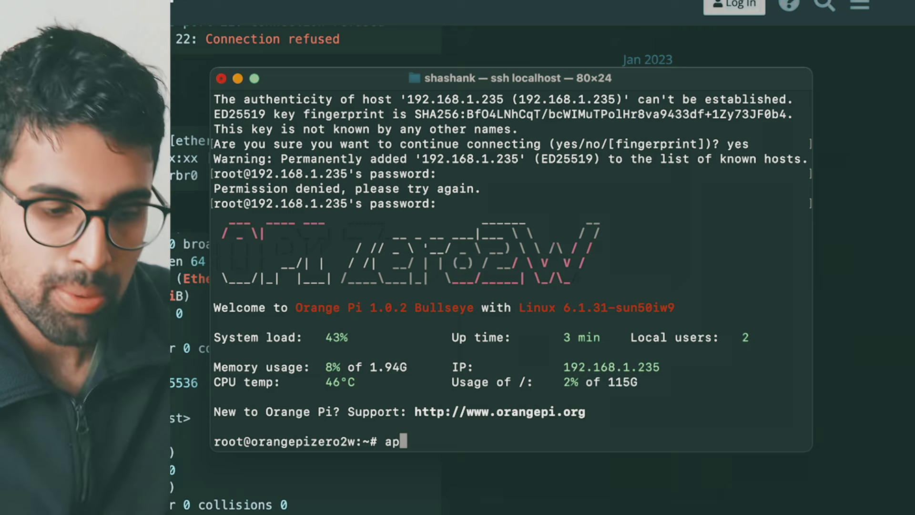
{"action": "type", "text": "t g"}
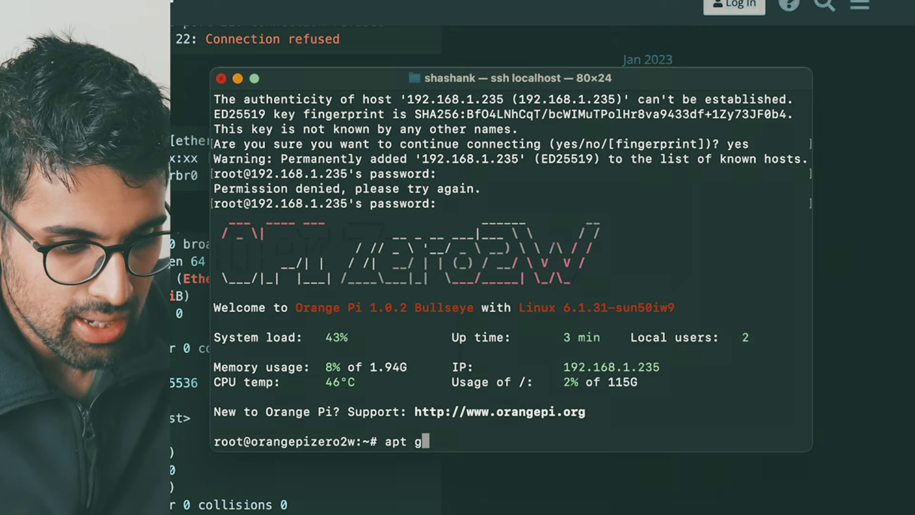
{"action": "type", "text": "et install "}
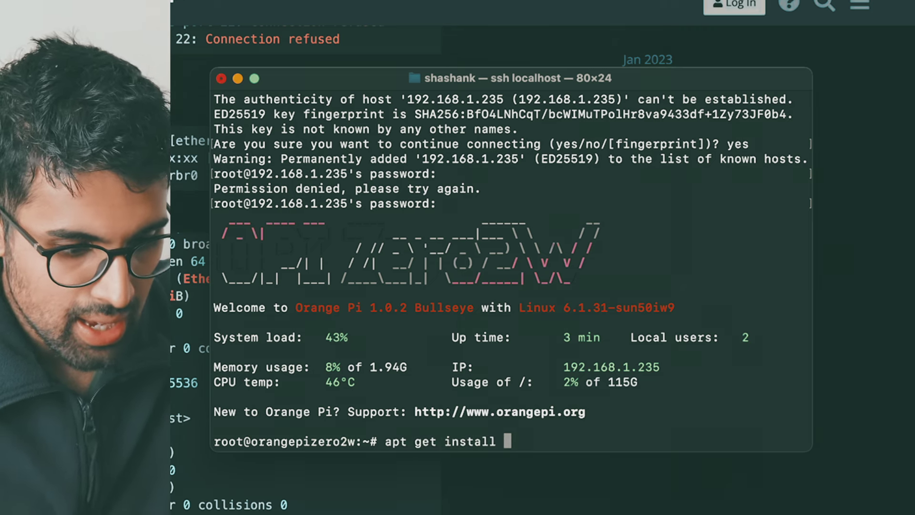
{"action": "type", "text": "&& "}
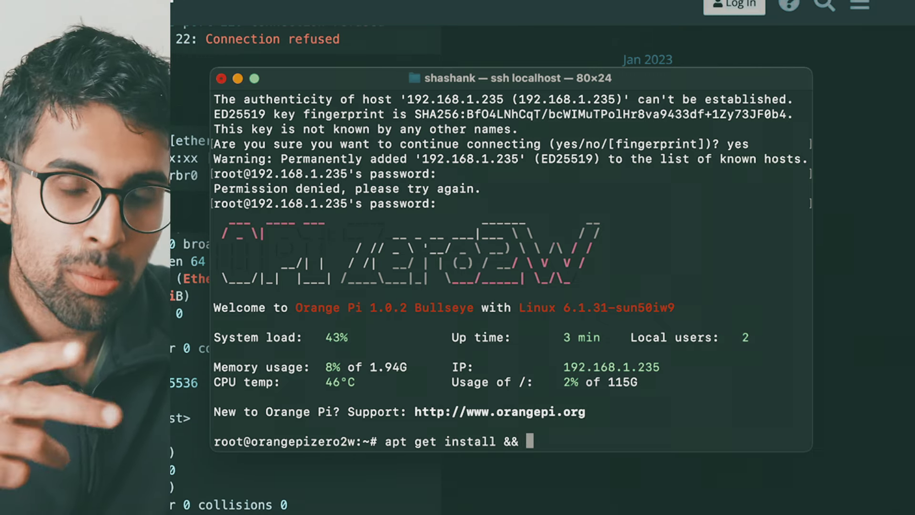
{"action": "type", "text": "ap"}
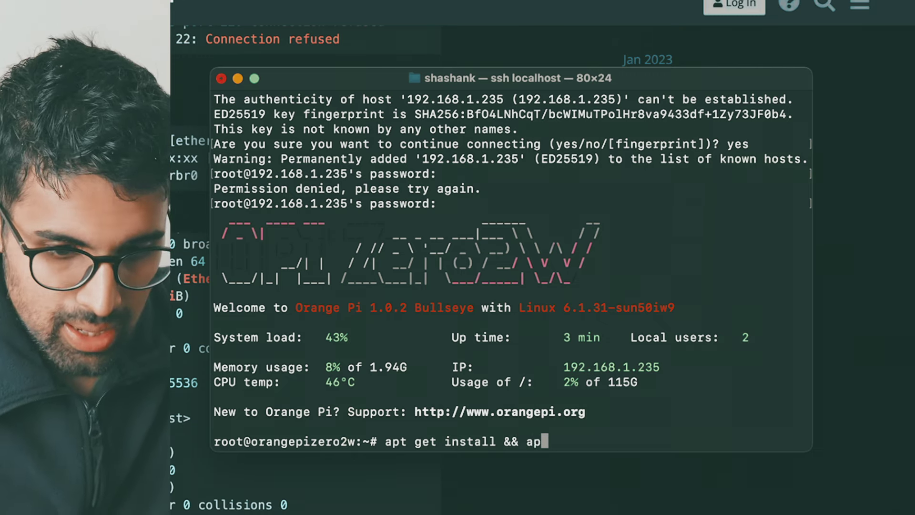
{"action": "type", "text": "t update"}
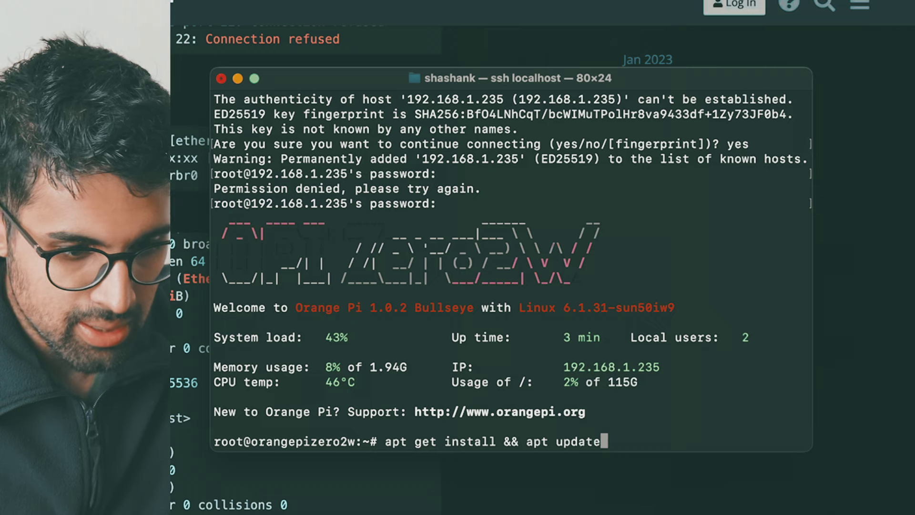
{"action": "key", "text": "Return"}
{"action": "key", "text": "Up"}
{"action": "key", "text": "Left"}
{"action": "key", "text": "Left"}
{"action": "key", "text": "Left"}
{"action": "key", "text": "Left"}
{"action": "key", "text": "Left"}
{"action": "key", "text": "Left"}
{"action": "key", "text": "Left"}
{"action": "key", "text": "Left"}
{"action": "key", "text": "Left"}
{"action": "key", "text": "Left"}
{"action": "key", "text": "Left"}
{"action": "key", "text": "Left"}
{"action": "key", "text": "Left"}
{"action": "key", "text": "Left"}
{"action": "key", "text": "Left"}
{"action": "key", "text": "Left"}
{"action": "key", "text": "Left"}
{"action": "key", "text": "Left"}
{"action": "key", "text": "Left"}
{"action": "key", "text": "Left"}
{"action": "key", "text": "Left"}
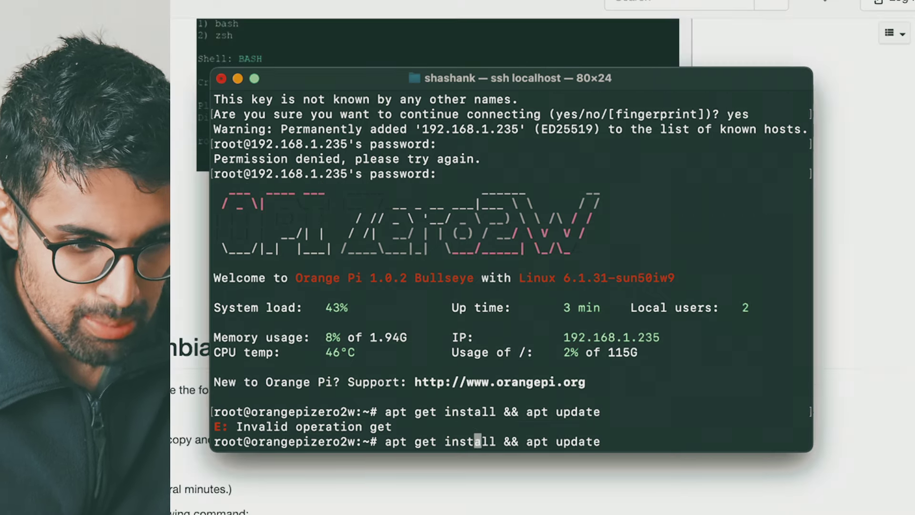
{"action": "key", "text": "Left"}
{"action": "key", "text": "Left"}
{"action": "key", "text": "Left"}
{"action": "key", "text": "Left"}
{"action": "key", "text": "BackSpace"}
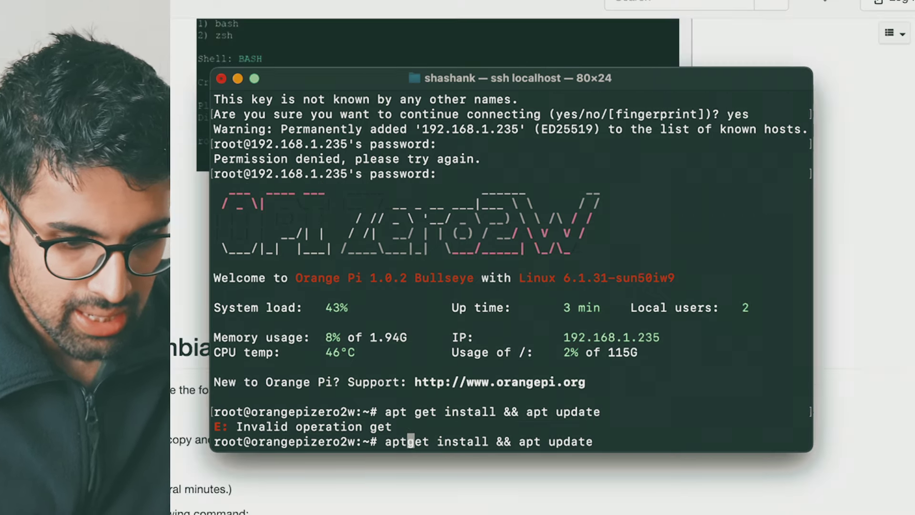
{"action": "type", "text": "-"}
{"action": "key", "text": "Return"}
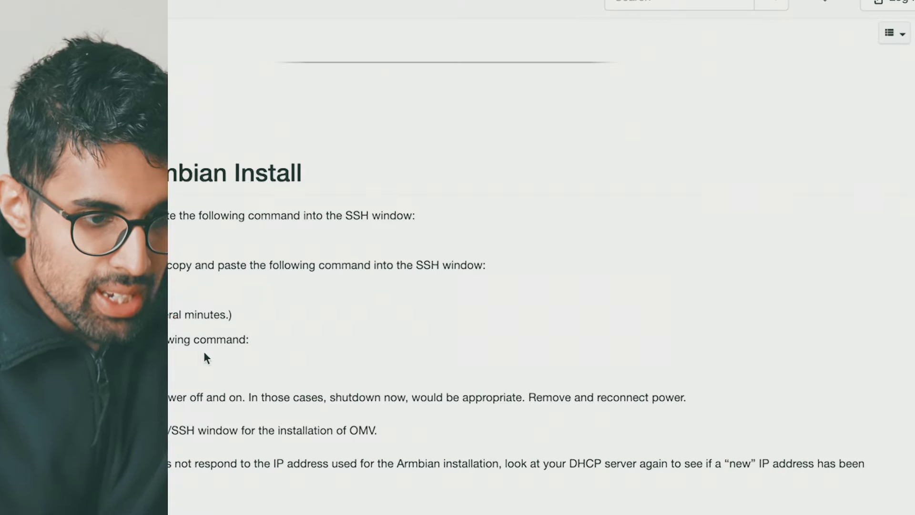
Paste and run the openmediavault install script in the SSH session
{"action": "scroll", "coordinate": [524, 286], "scroll_direction": "down", "scroll_amount": 5}
{"action": "key", "text": "super+Tab"}
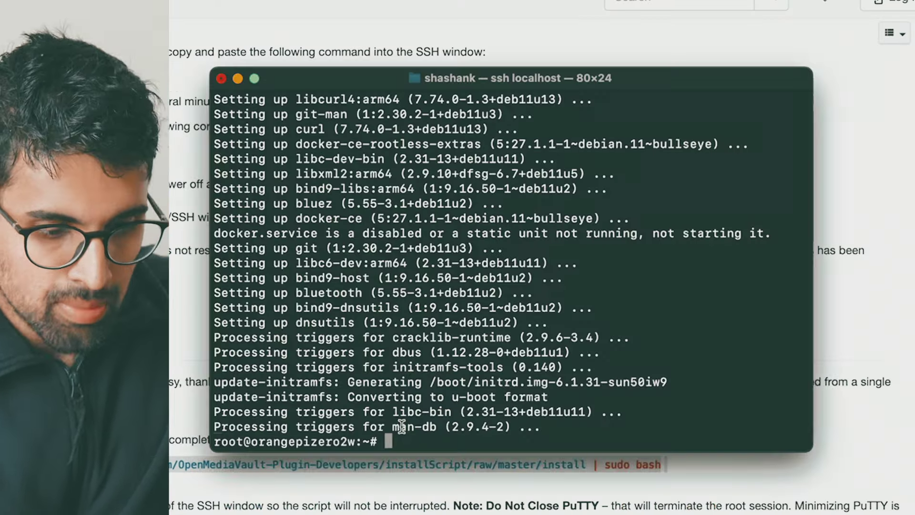
{"action": "type", "text": "wget -O - https://github.com/OpenMediaVault-Plugin-Developers/installScript/raw/master/install | sudo bash"}
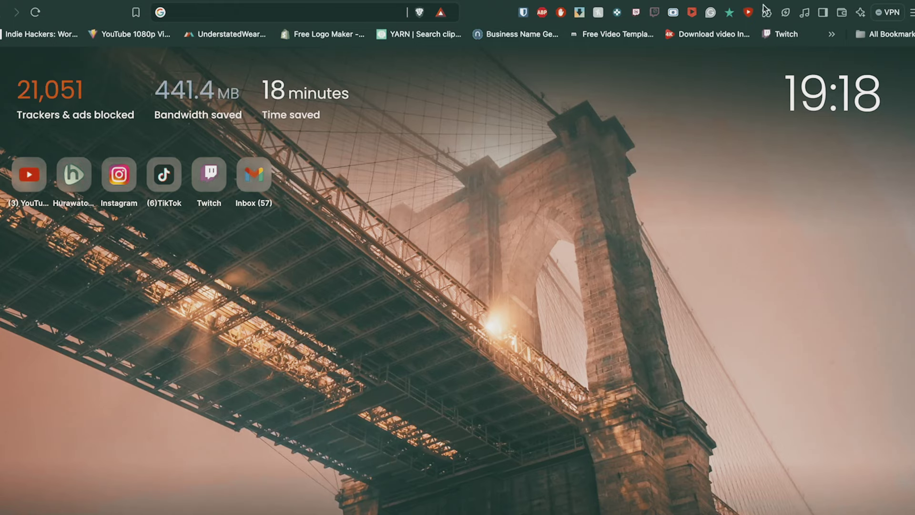
Open 192.168.1.236 and log in to openmediavault with the saved admin credentials
{"action": "type", "text": "192.168.1.236"}
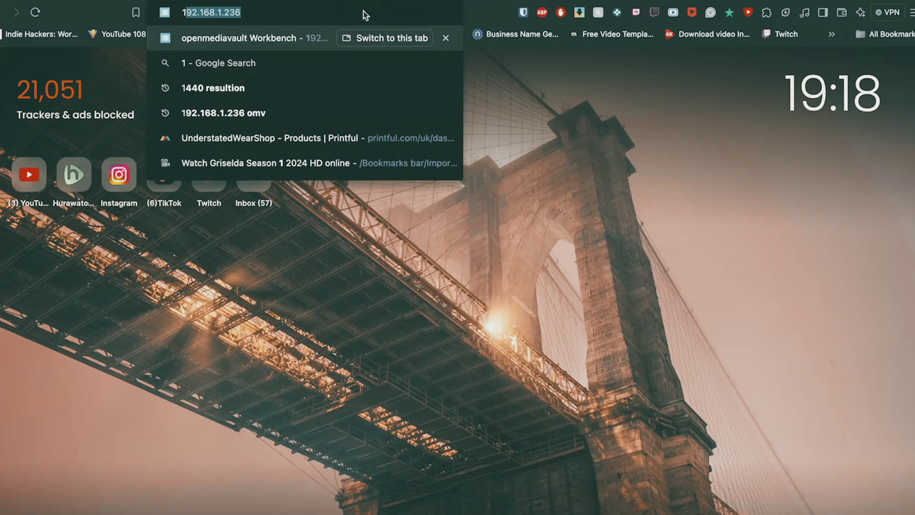
{"action": "key", "text": "Return"}
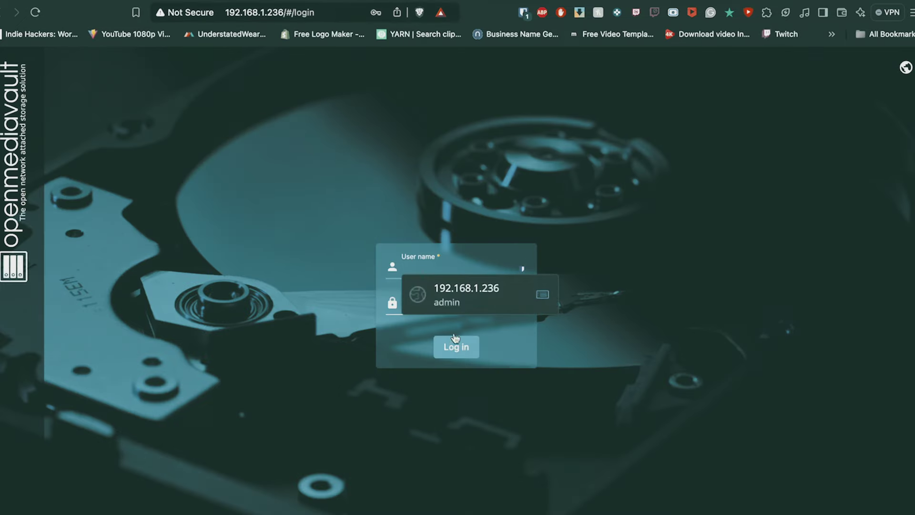
{"action": "left_click", "coordinate": [463, 288]}
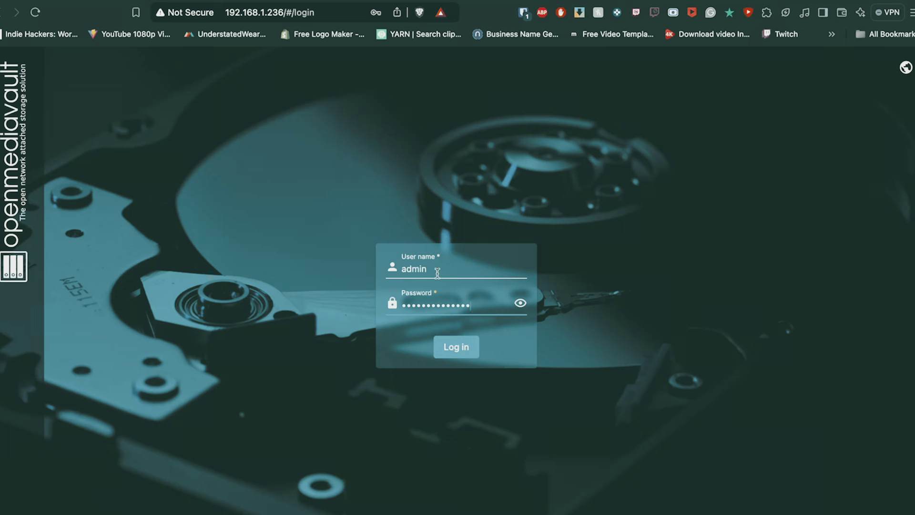
{"action": "left_click", "coordinate": [521, 303]}
{"action": "left_click", "coordinate": [455, 347]}
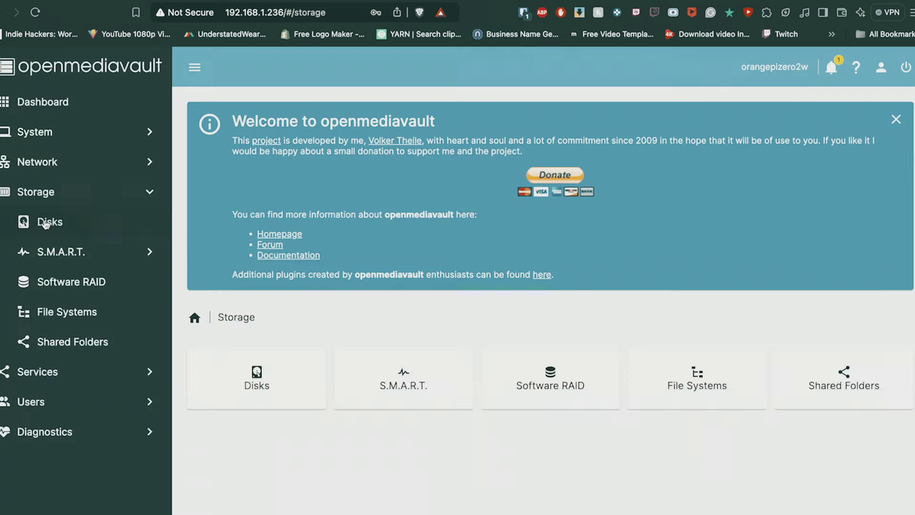
Quick-wipe the /dev/sda external disk from the Disks list
{"action": "left_click", "coordinate": [45, 223]}
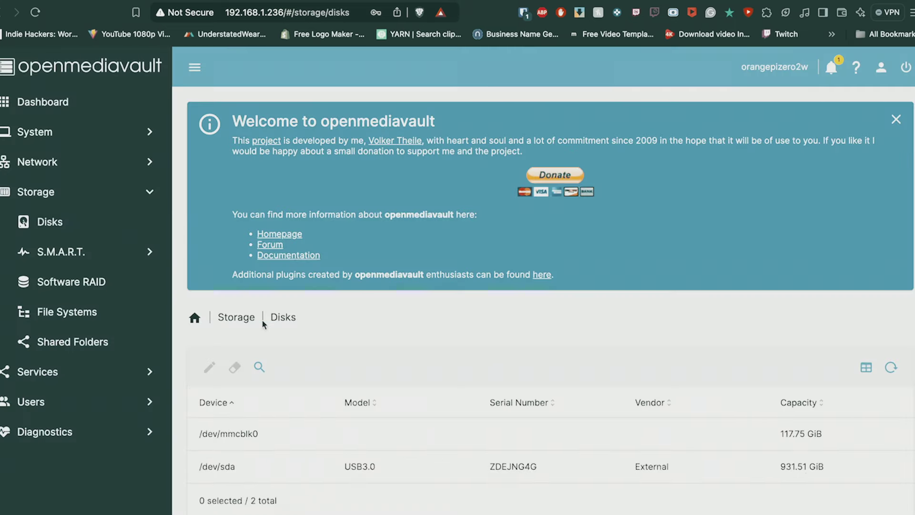
{"action": "left_click", "coordinate": [895, 120]}
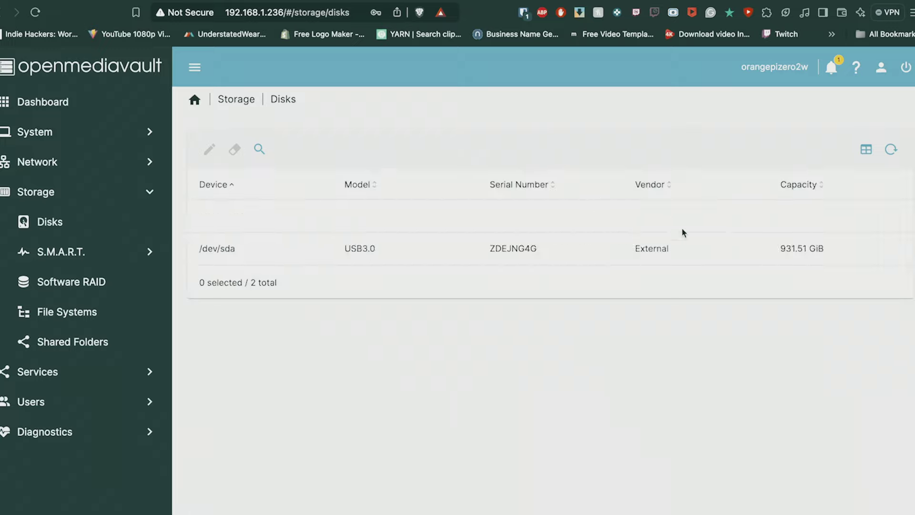
{"action": "left_click", "coordinate": [556, 252]}
{"action": "left_click", "coordinate": [234, 149]}
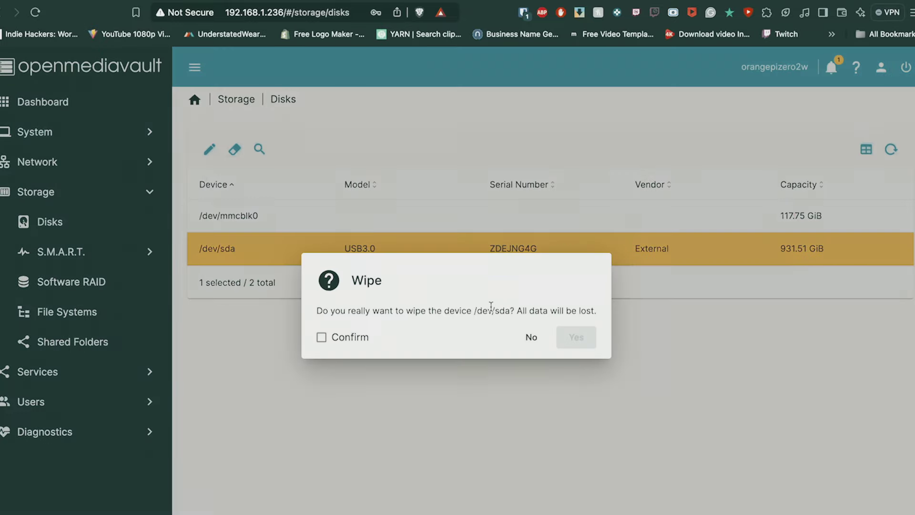
{"action": "left_click", "coordinate": [350, 343]}
{"action": "left_click", "coordinate": [573, 342]}
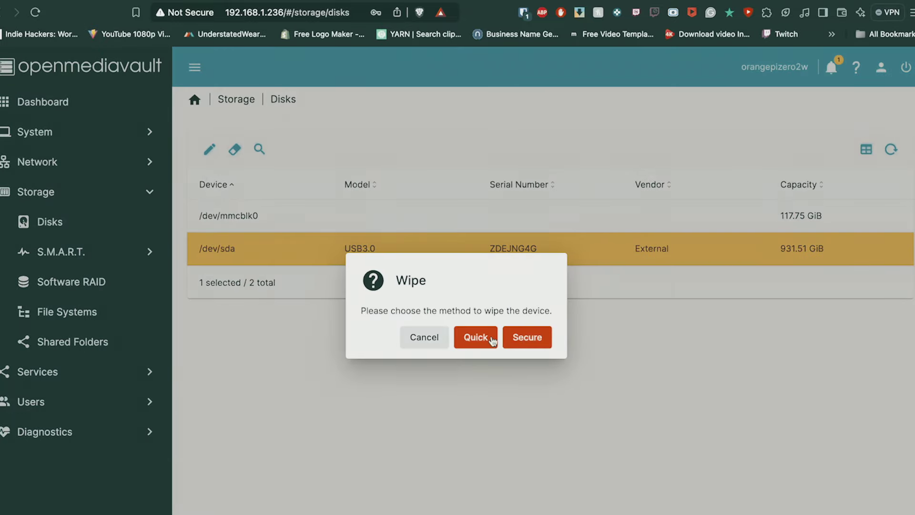
{"action": "left_click", "coordinate": [476, 338]}
Mount the existing /dev/sdb1 file system and apply the pending changes
{"action": "left_click", "coordinate": [102, 342]}
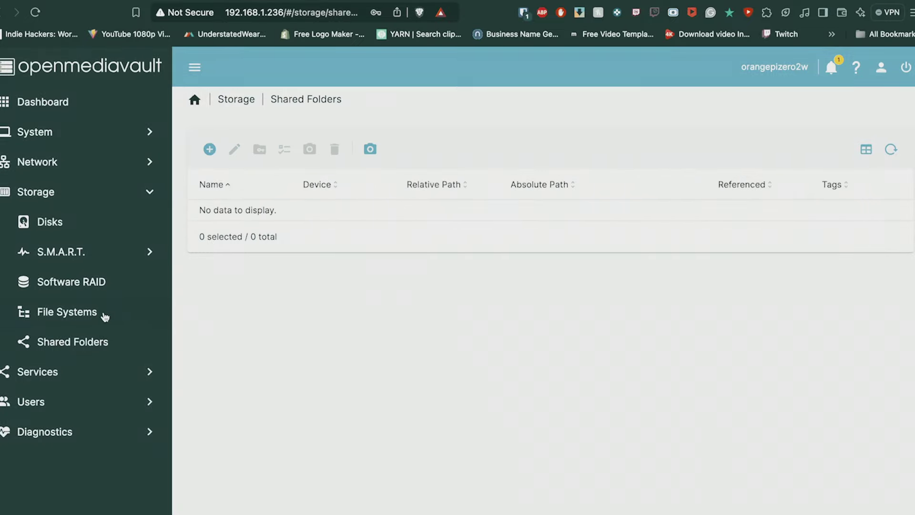
{"action": "left_click", "coordinate": [104, 315]}
{"action": "left_click", "coordinate": [207, 148]}
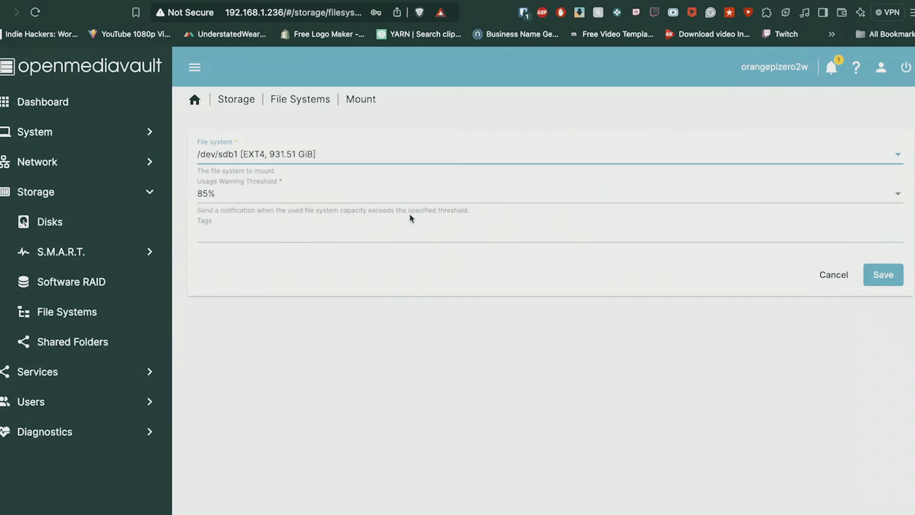
{"action": "left_click", "coordinate": [427, 153]}
{"action": "left_click", "coordinate": [425, 166]}
{"action": "left_click", "coordinate": [879, 276]}
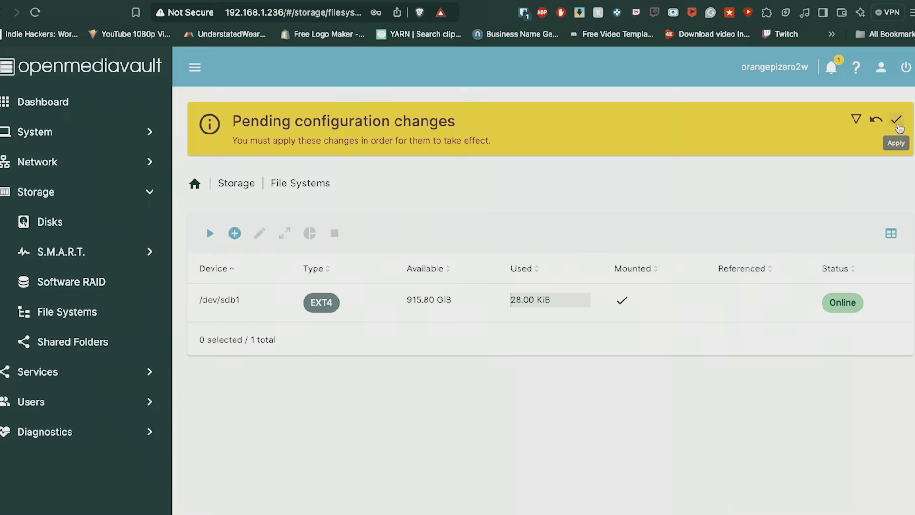
{"action": "left_click", "coordinate": [897, 122]}
Confirm the changes, create share 'better-tahn-rsberry-pi' on /dev/sdb1 with users read/write, then list users
{"action": "left_click", "coordinate": [550, 337]}
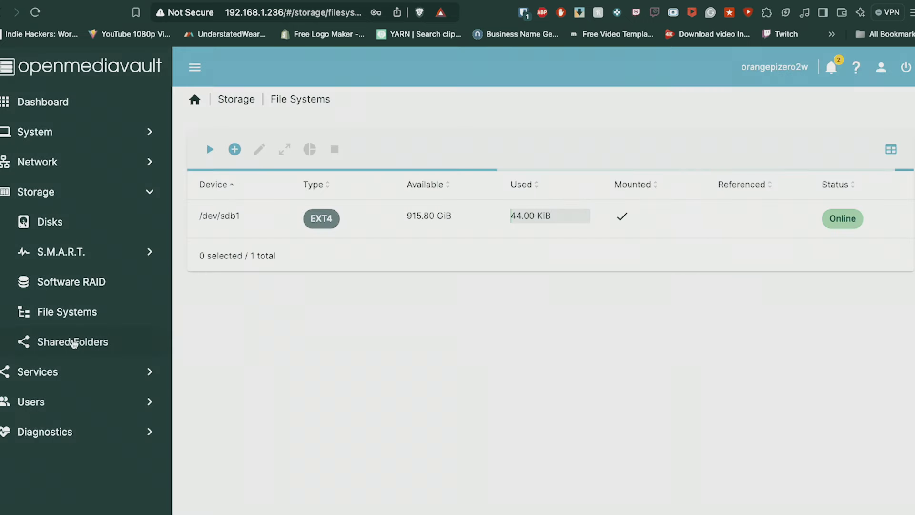
{"action": "left_click", "coordinate": [74, 341]}
{"action": "left_click", "coordinate": [209, 149]}
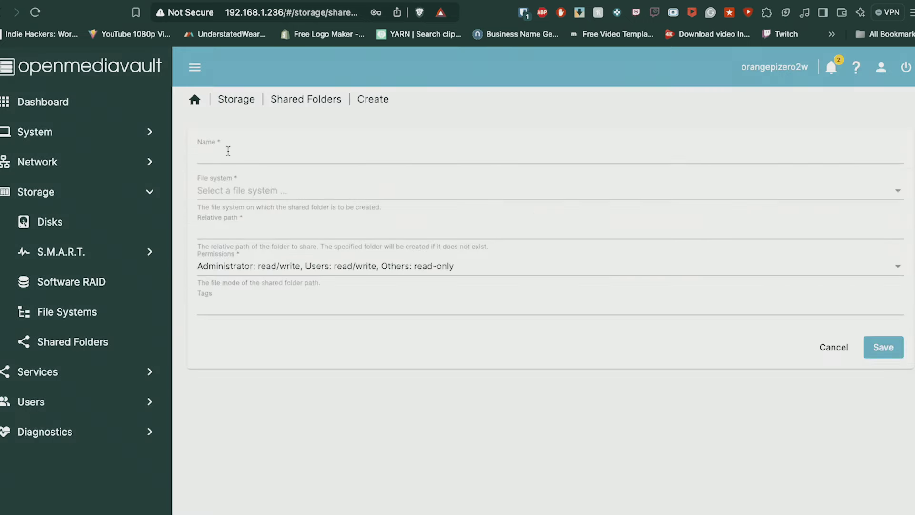
{"action": "left_click", "coordinate": [234, 155]}
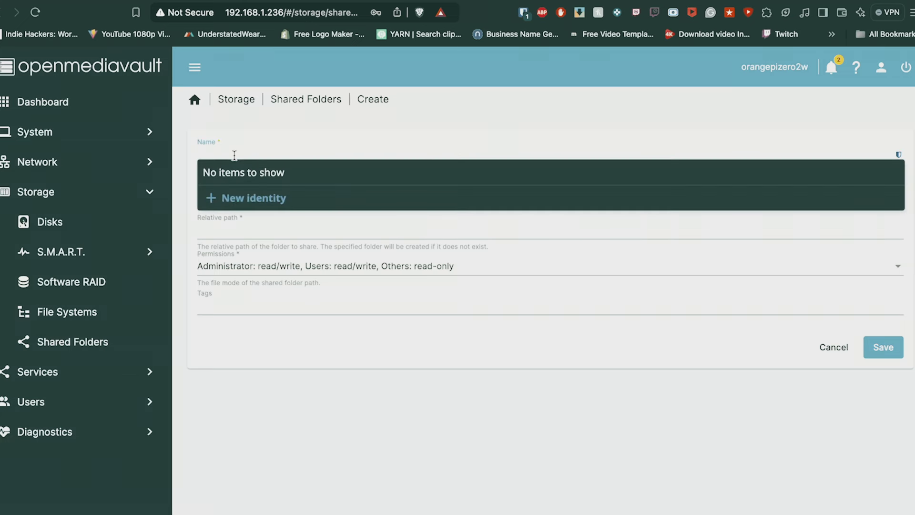
{"action": "type", "text": "better-tah"}
{"action": "type", "text": "n-rs"}
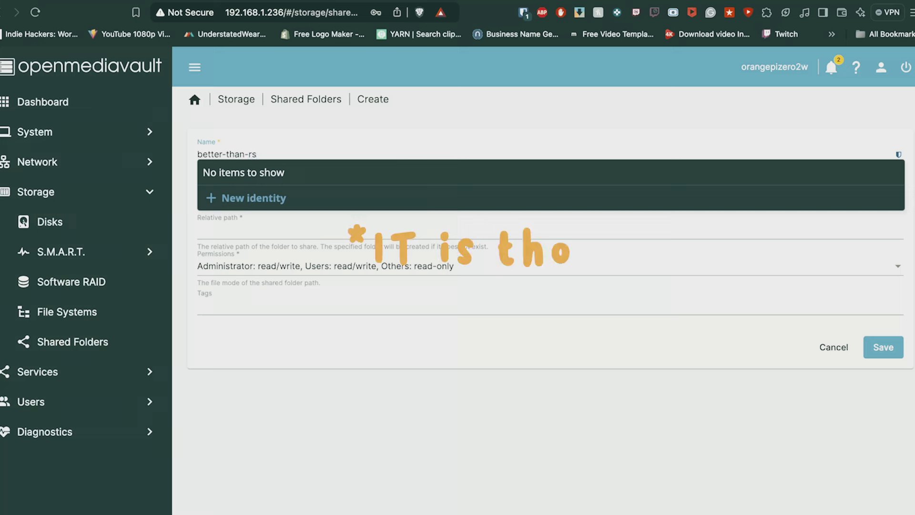
{"action": "type", "text": "be"}
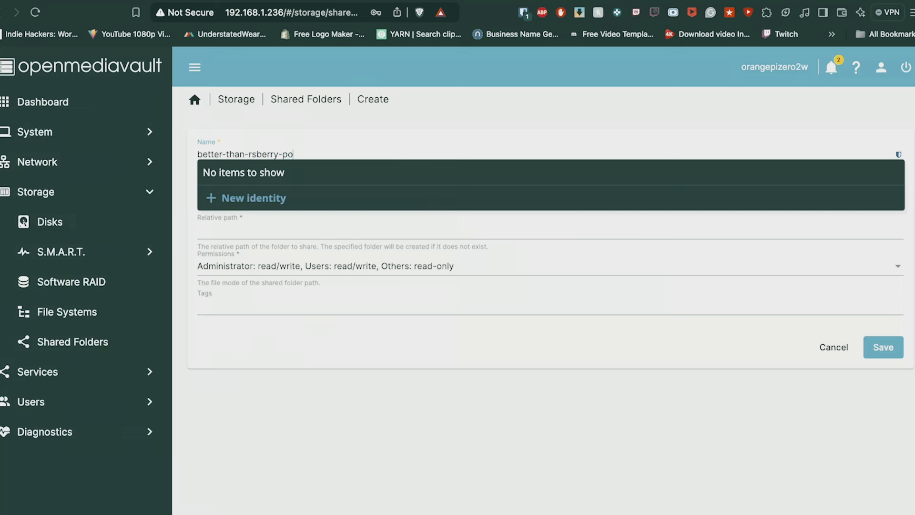
{"action": "type", "text": "rry-pi"}
{"action": "left_click", "coordinate": [289, 191]}
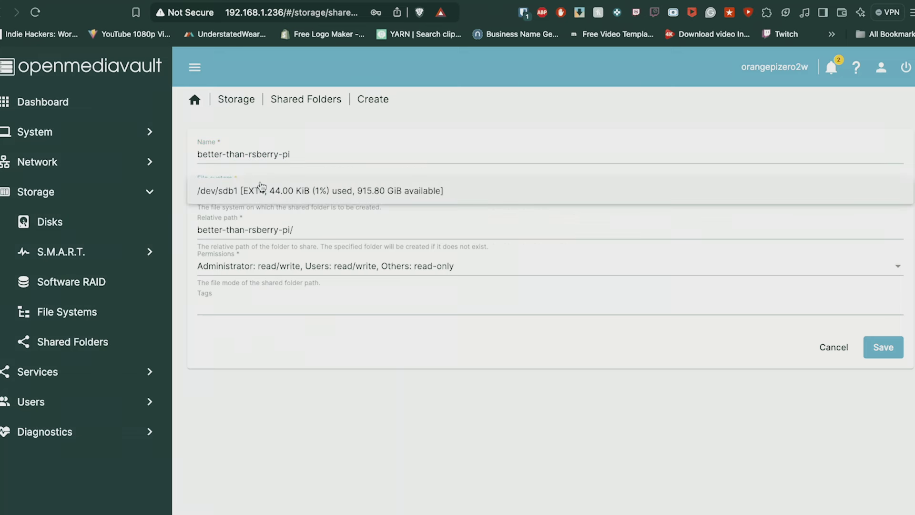
{"action": "left_click", "coordinate": [289, 195]}
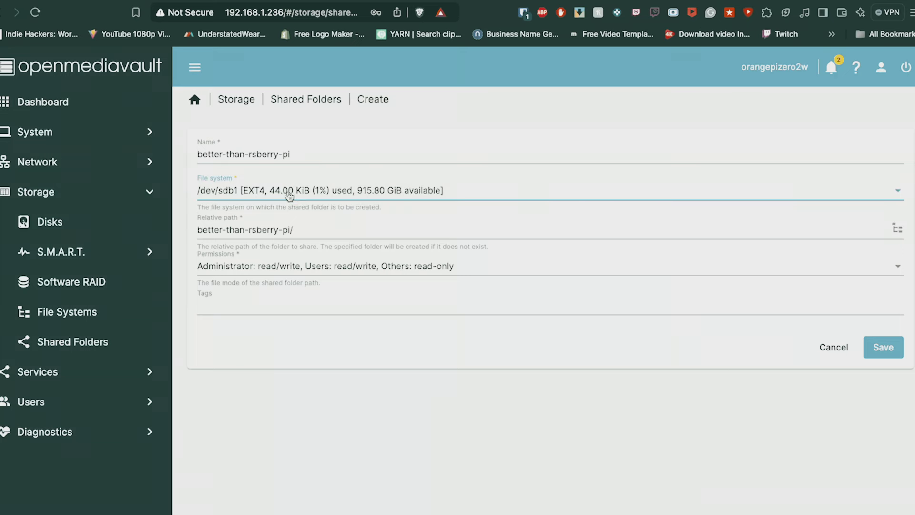
{"action": "left_click", "coordinate": [313, 266]}
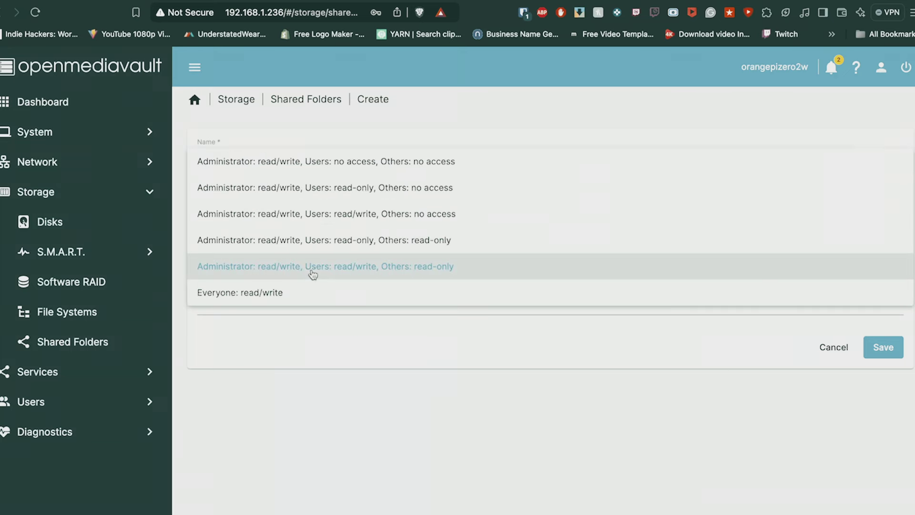
{"action": "left_click", "coordinate": [322, 271]}
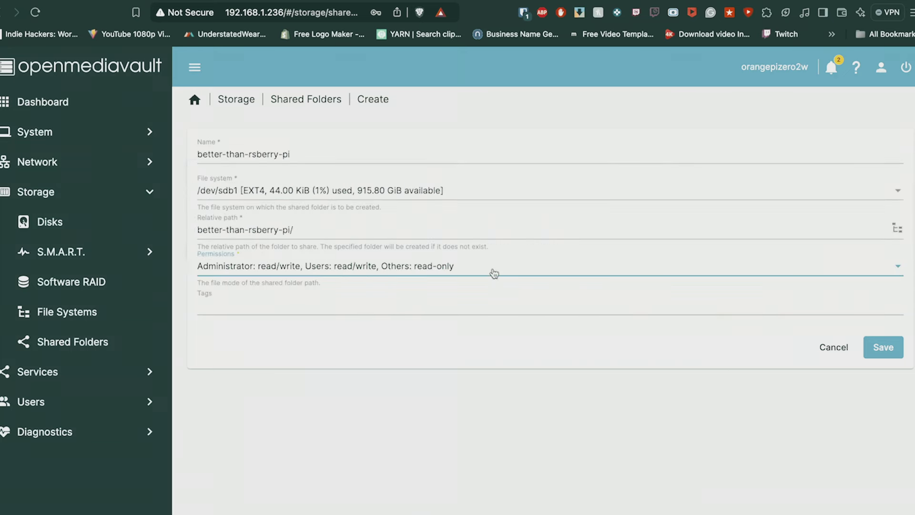
{"action": "left_click", "coordinate": [885, 351]}
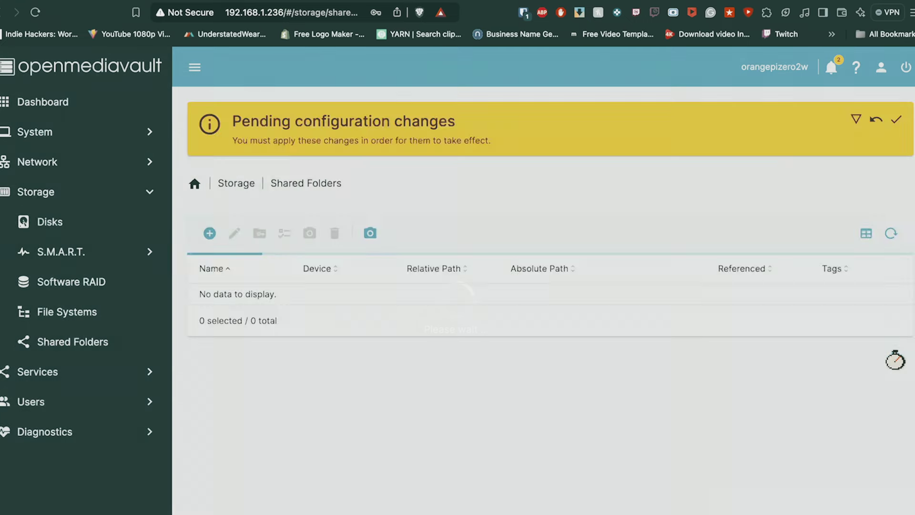
{"action": "left_click", "coordinate": [28, 403]}
{"action": "left_click", "coordinate": [504, 157]}
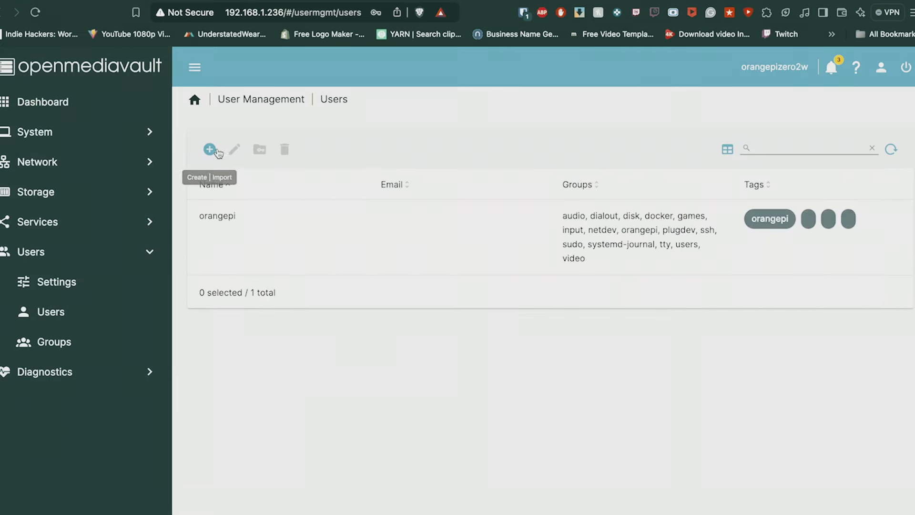
Create a new openmediavault user named user-1, entering and confirming its password
{"action": "left_click", "coordinate": [210, 149]}
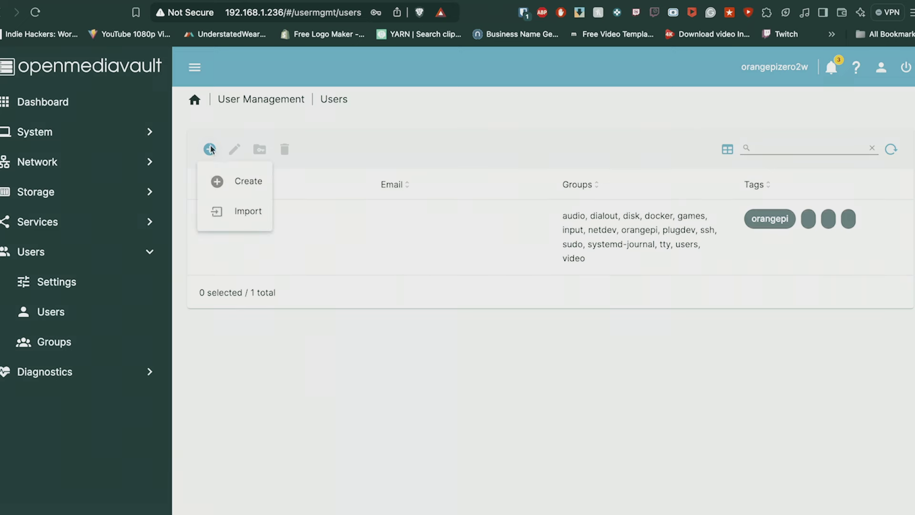
{"action": "left_click", "coordinate": [225, 180]}
{"action": "left_click", "coordinate": [279, 157]}
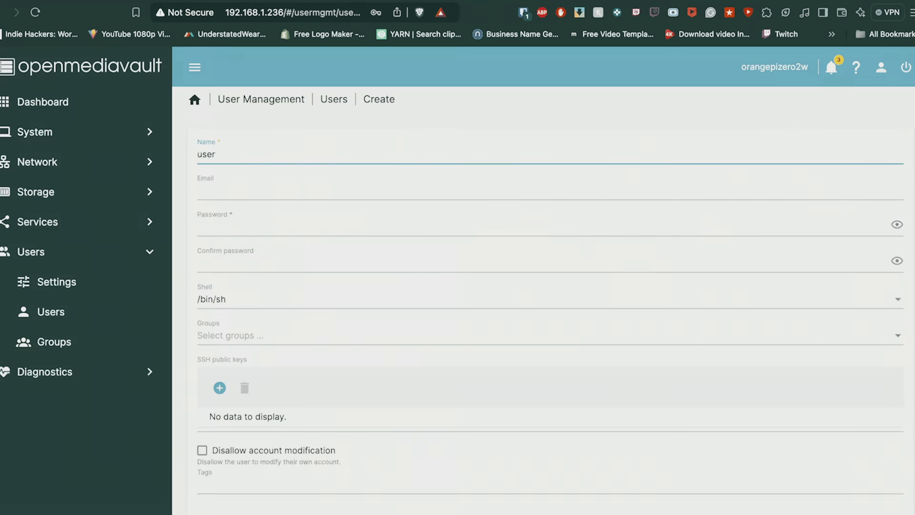
{"action": "left_click", "coordinate": [275, 218]}
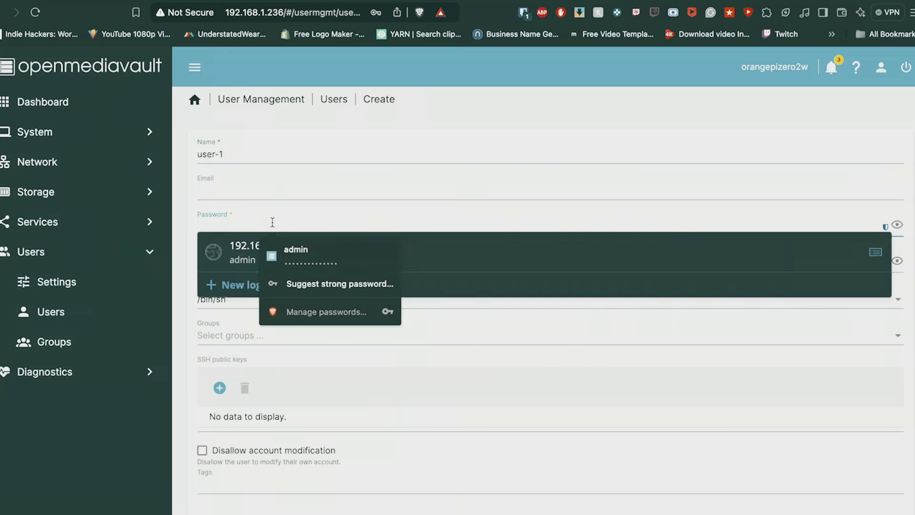
{"action": "type", "text": "us"}
{"action": "left_click", "coordinate": [242, 261]}
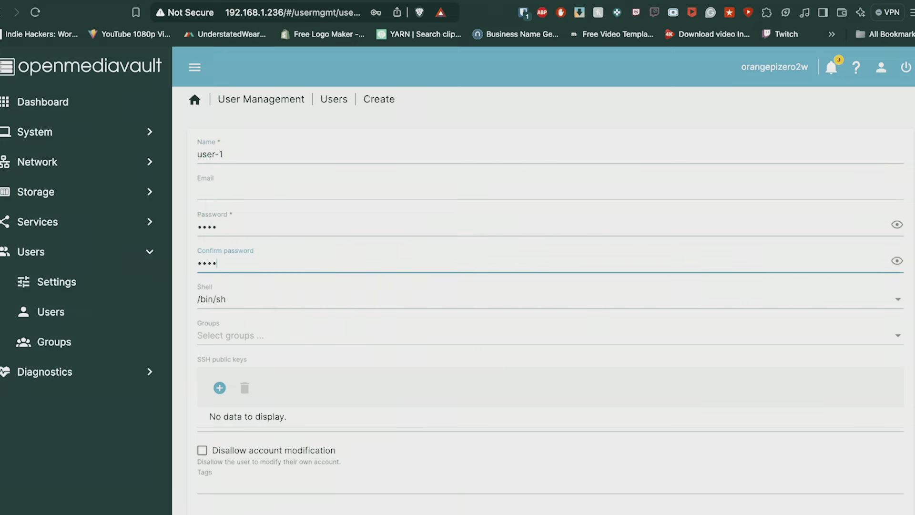
Save user-1, then grant it Read/Write permission on the better-than-rsberry-pi shared folder
{"action": "key", "text": "Return"}
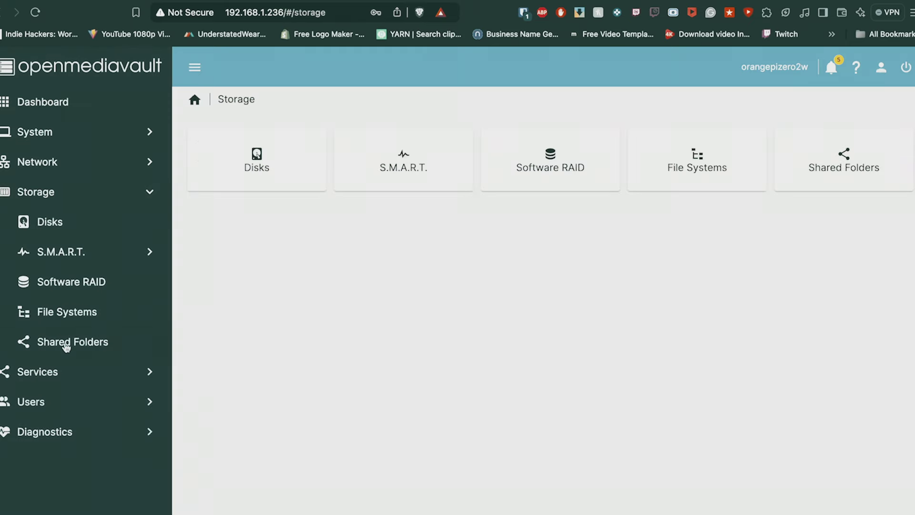
{"action": "left_click", "coordinate": [66, 347]}
{"action": "left_click", "coordinate": [317, 220]}
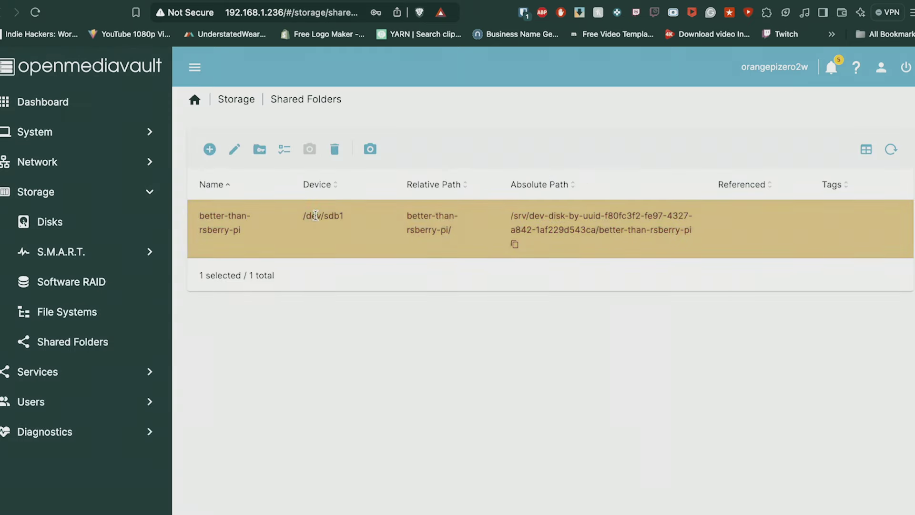
{"action": "left_click", "coordinate": [265, 160]}
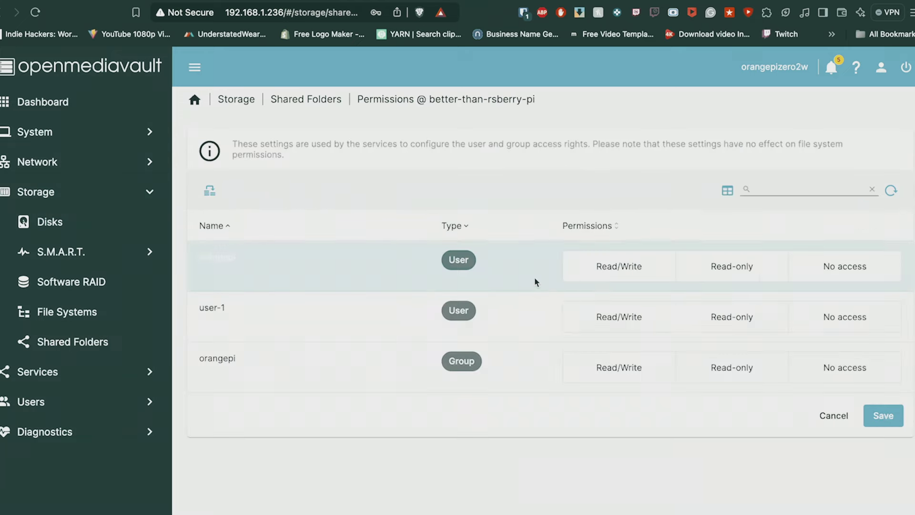
{"action": "left_click", "coordinate": [612, 317]}
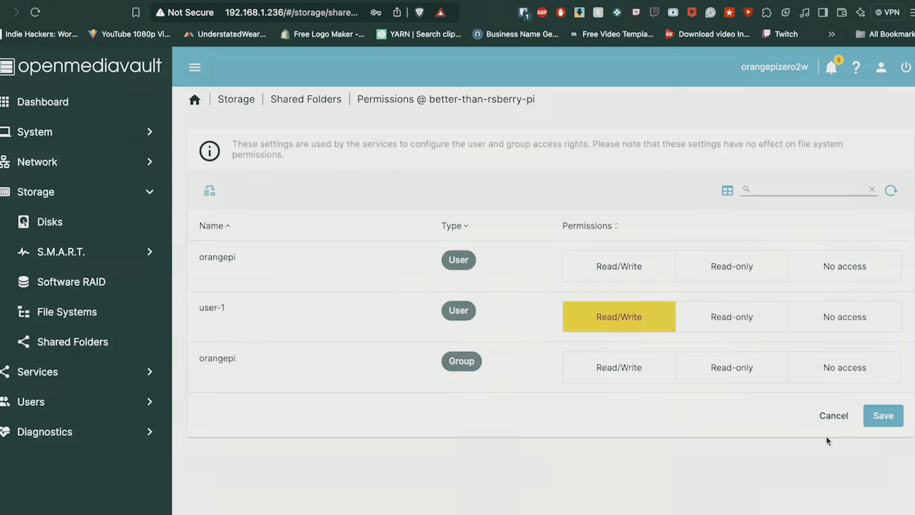
{"action": "left_click", "coordinate": [893, 418]}
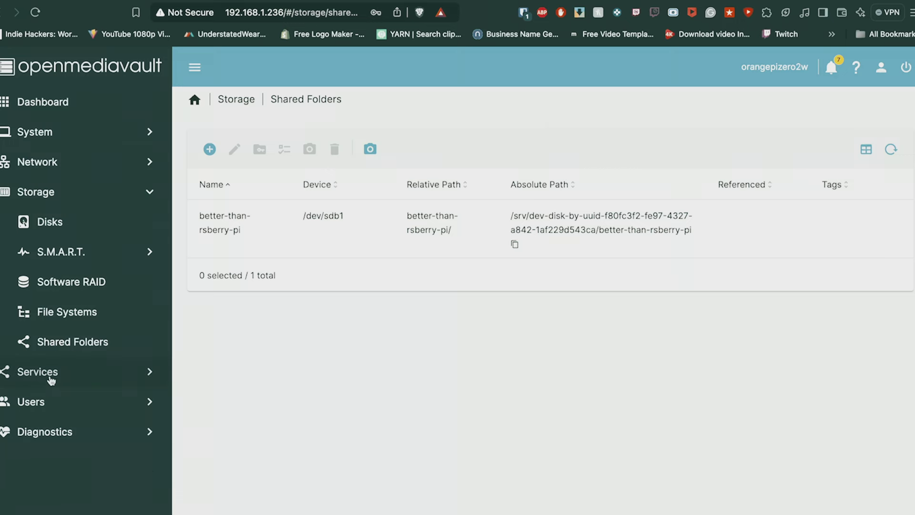
Go to the Shares page of the SMB/CIFS service under Services
{"action": "left_click", "coordinate": [51, 377]}
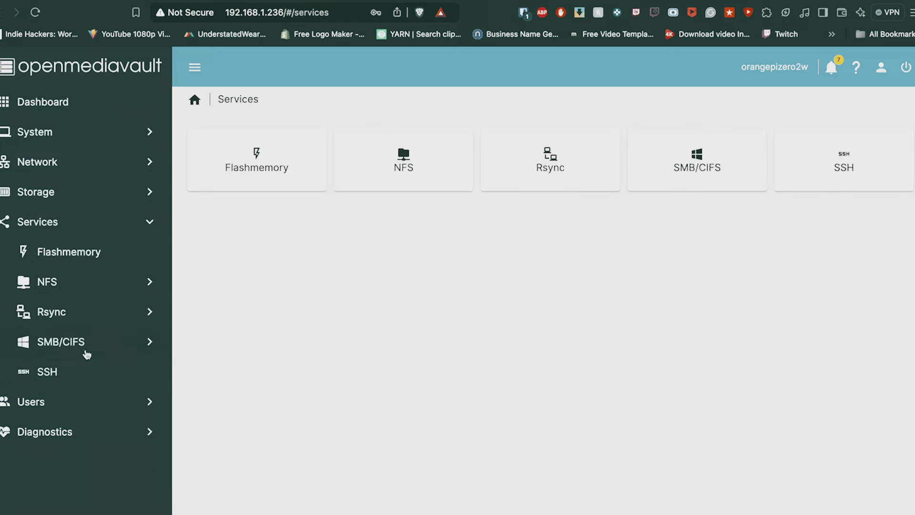
{"action": "left_click", "coordinate": [85, 352]}
{"action": "left_click", "coordinate": [381, 172]}
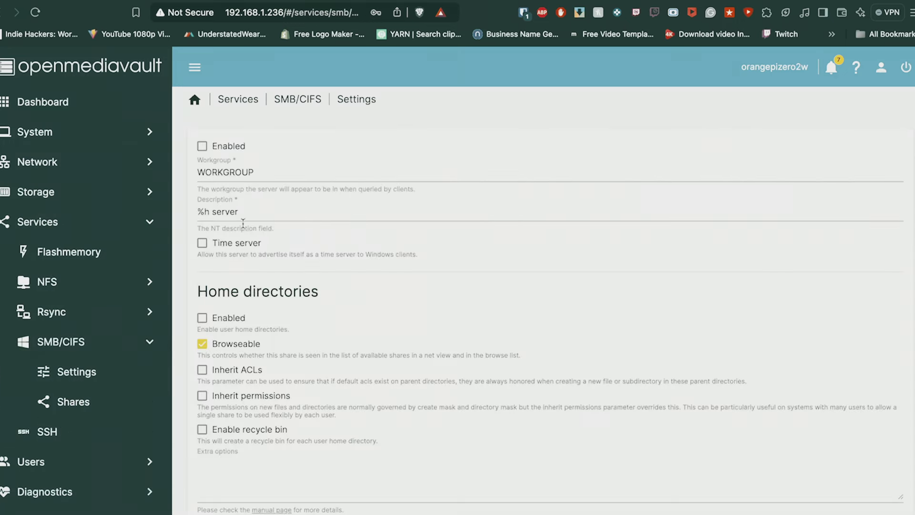
{"action": "scroll", "coordinate": [224, 326], "scroll_direction": "down", "scroll_amount": 1}
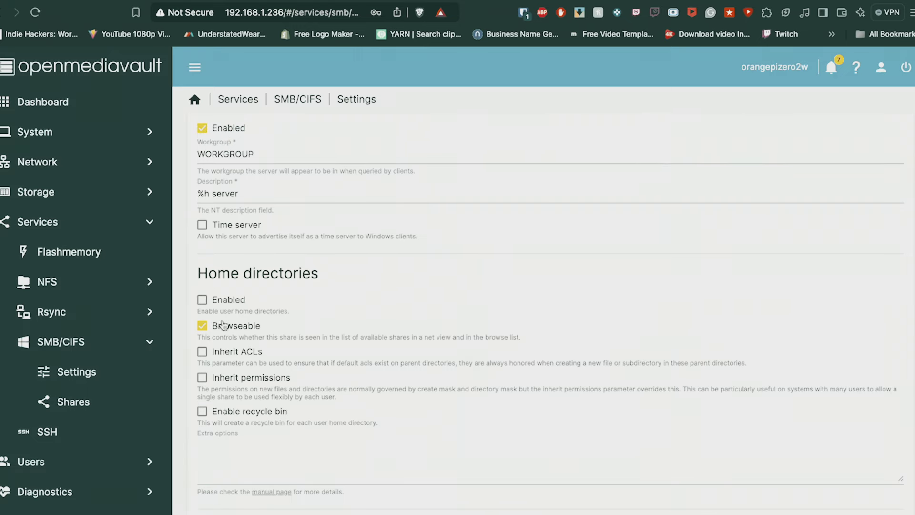
{"action": "scroll", "coordinate": [244, 311], "scroll_direction": "down", "scroll_amount": 7}
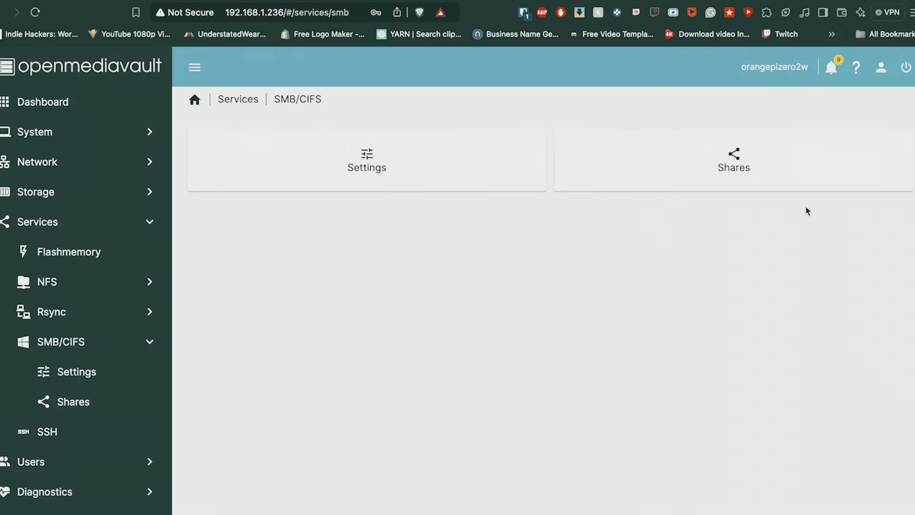
{"action": "left_click", "coordinate": [702, 144]}
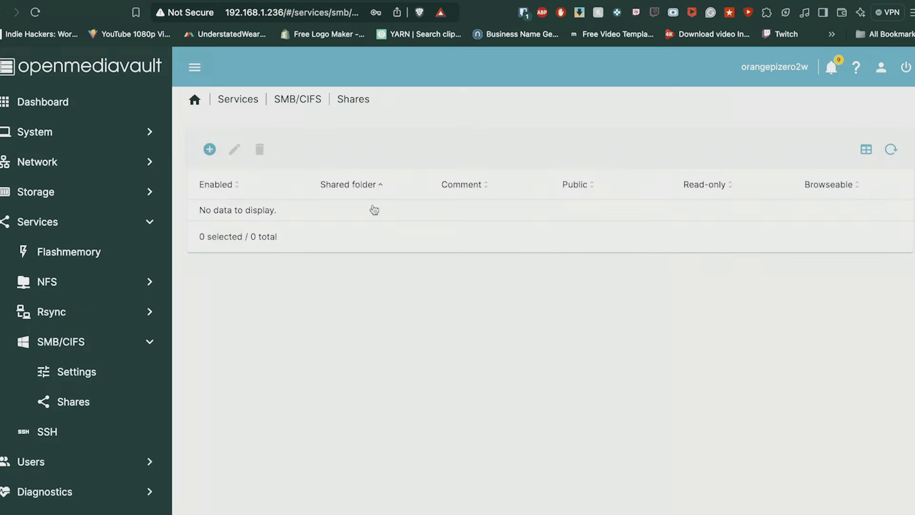
Add an SMB share for better-than-rsberry-pi, save it and apply the pending changes
{"action": "left_click", "coordinate": [210, 150]}
{"action": "left_click", "coordinate": [248, 184]}
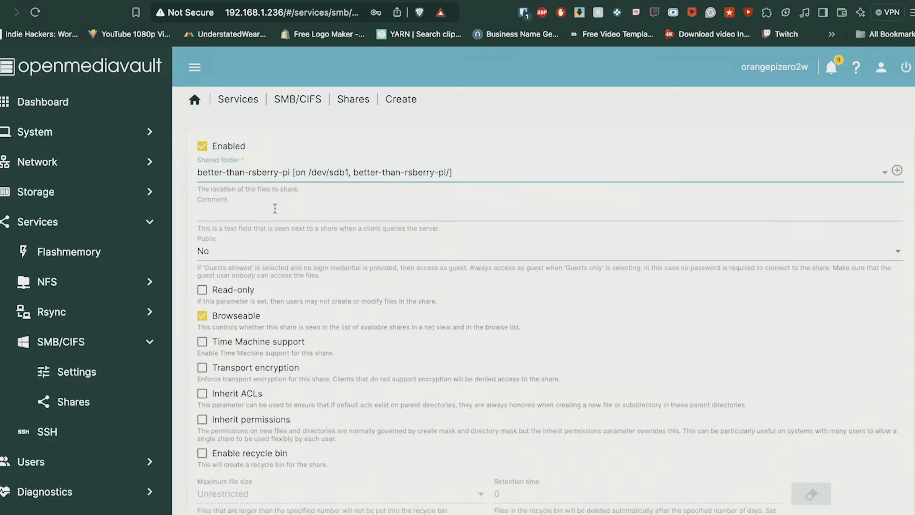
{"action": "scroll", "coordinate": [259, 329], "scroll_direction": "down", "scroll_amount": 3}
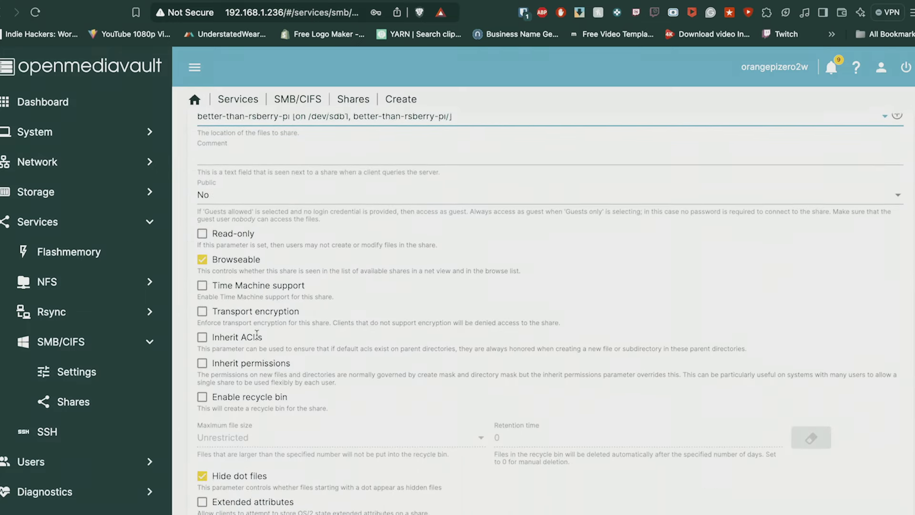
{"action": "scroll", "coordinate": [263, 310], "scroll_direction": "down", "scroll_amount": 6}
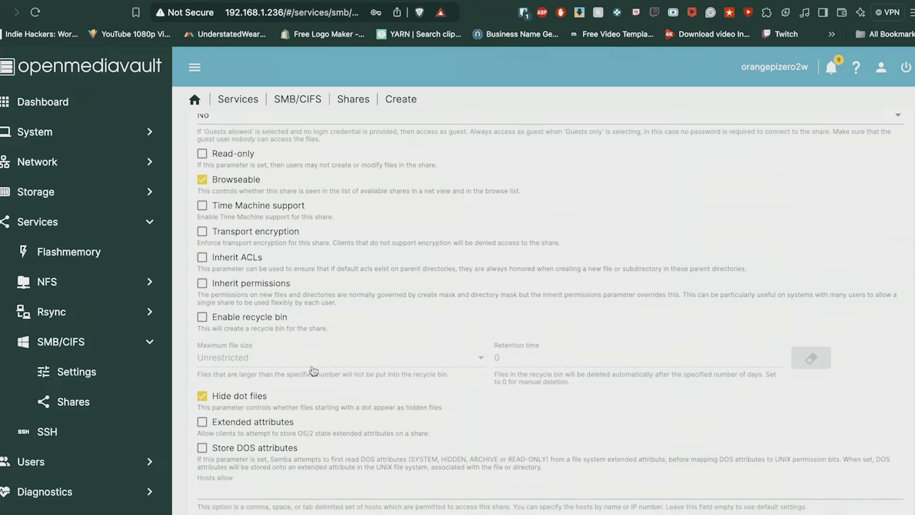
{"action": "scroll", "coordinate": [312, 365], "scroll_direction": "down", "scroll_amount": 3}
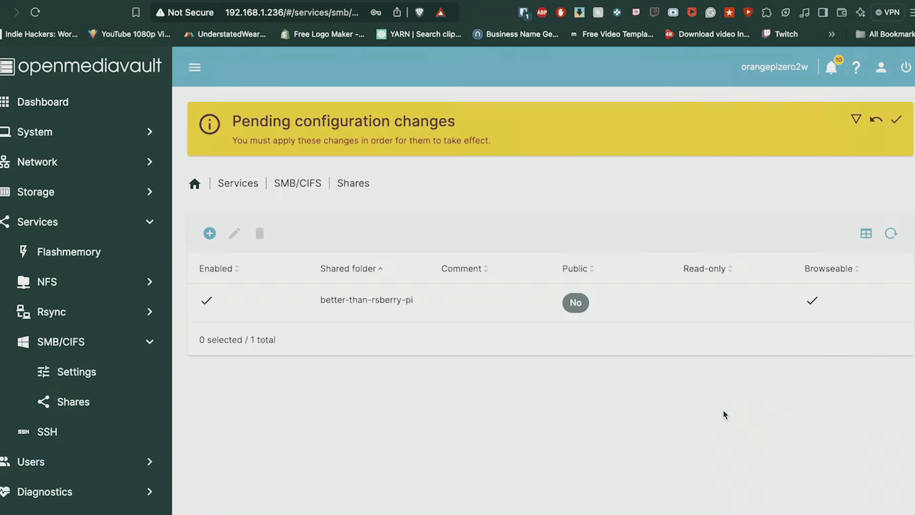
{"action": "left_click", "coordinate": [896, 120]}
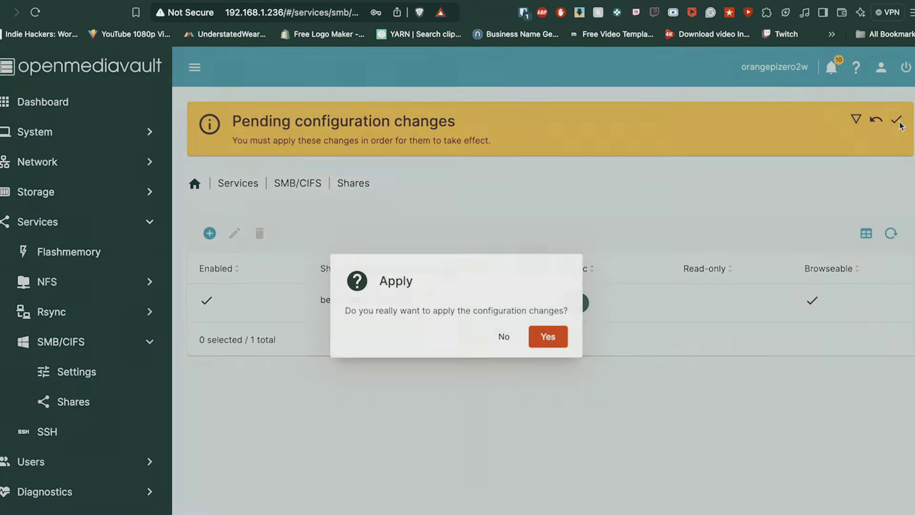
{"action": "key", "text": "Return"}
Open a new Finder window and connect to the server smb://192.168.1.236
{"action": "right_click", "coordinate": [134, 512]}
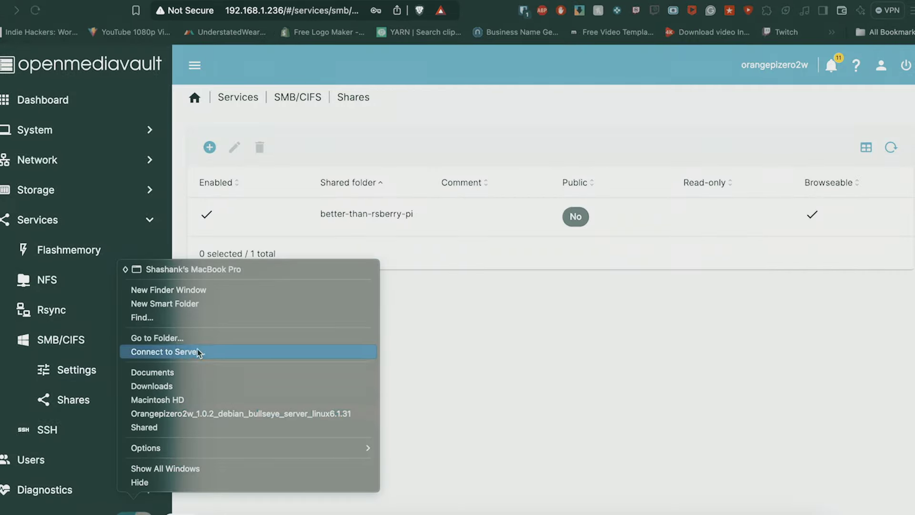
{"action": "left_click", "coordinate": [197, 297]}
{"action": "left_click", "coordinate": [143, 2]}
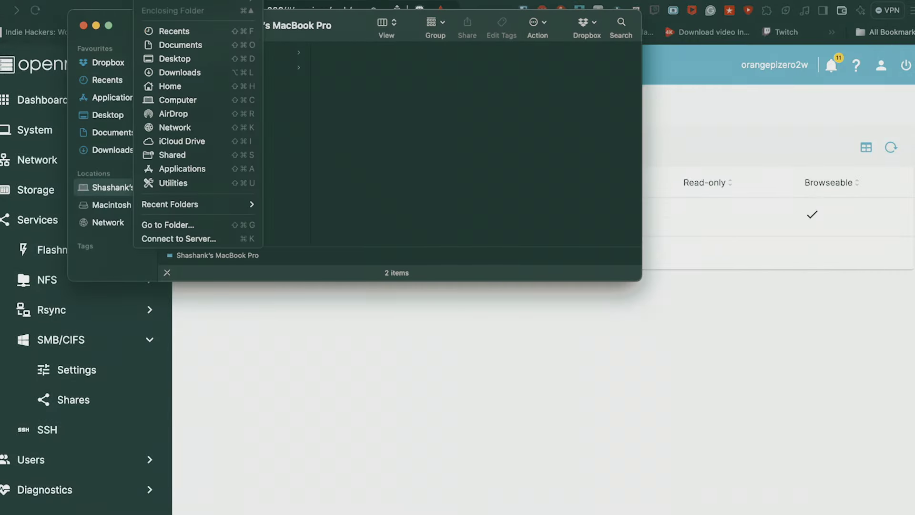
{"action": "left_click", "coordinate": [169, 240]}
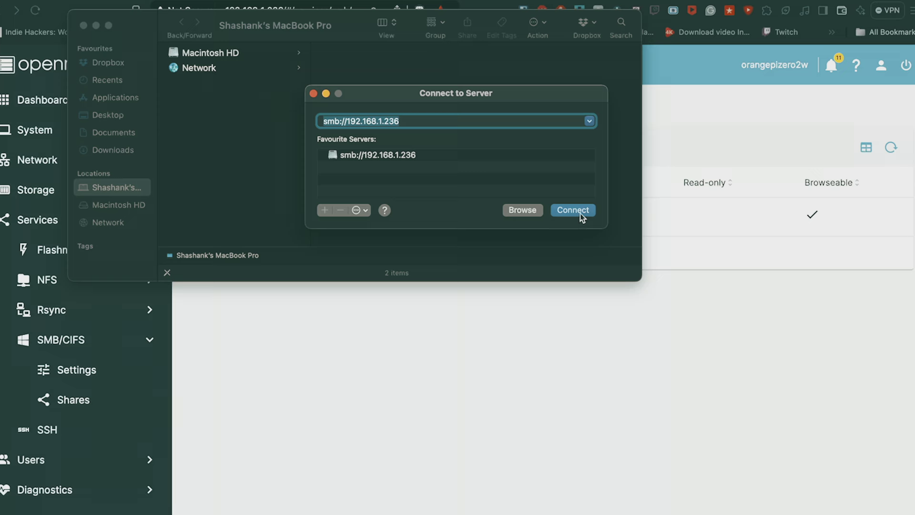
{"action": "left_click", "coordinate": [580, 214]}
Log in as user-1 with its password to mount the share
{"action": "type", "text": "u"}
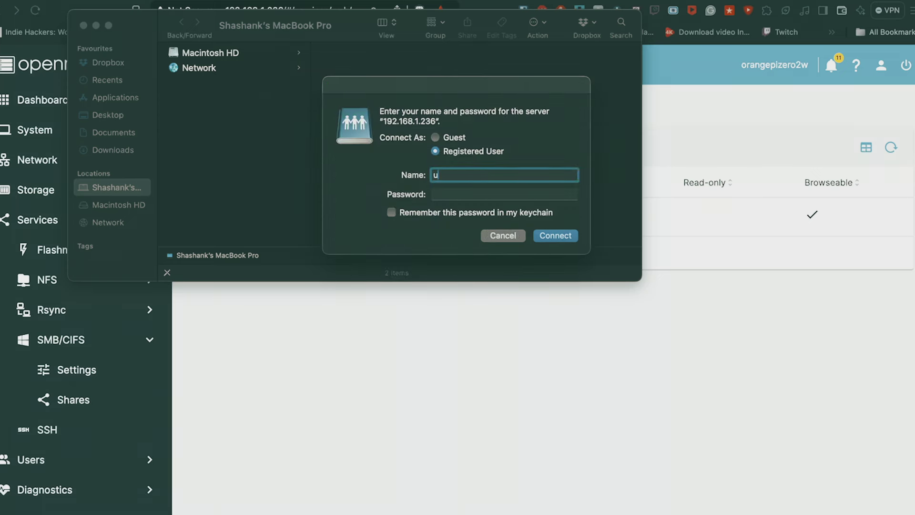
{"action": "type", "text": "ser-1"}
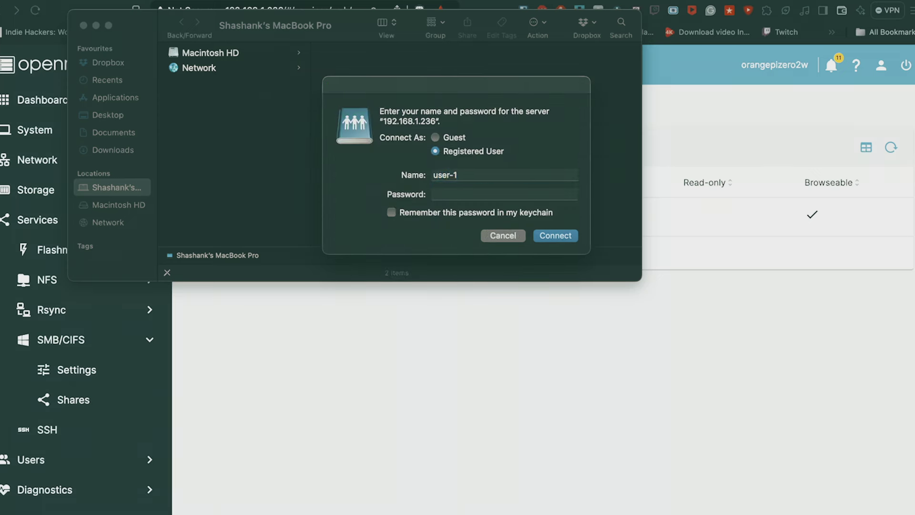
{"action": "key", "text": "Tab"}
{"action": "type", "text": "•••"}
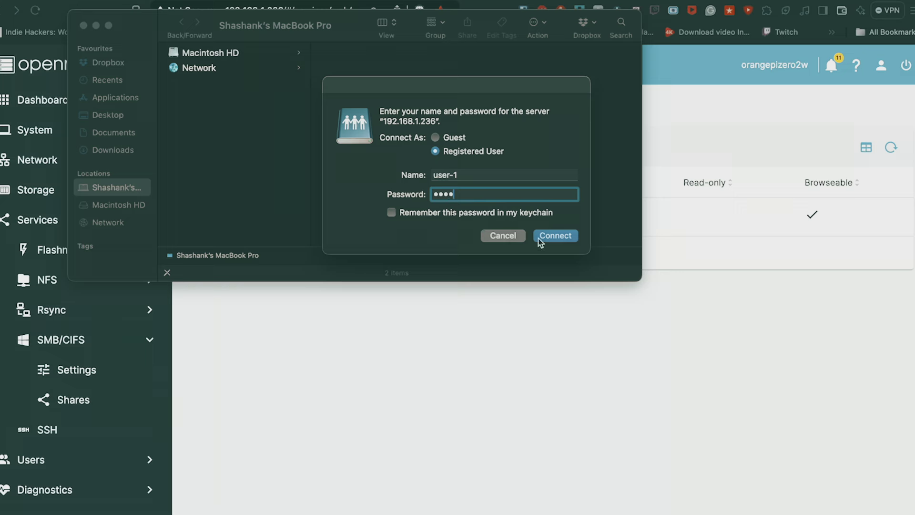
{"action": "left_click", "coordinate": [541, 237]}
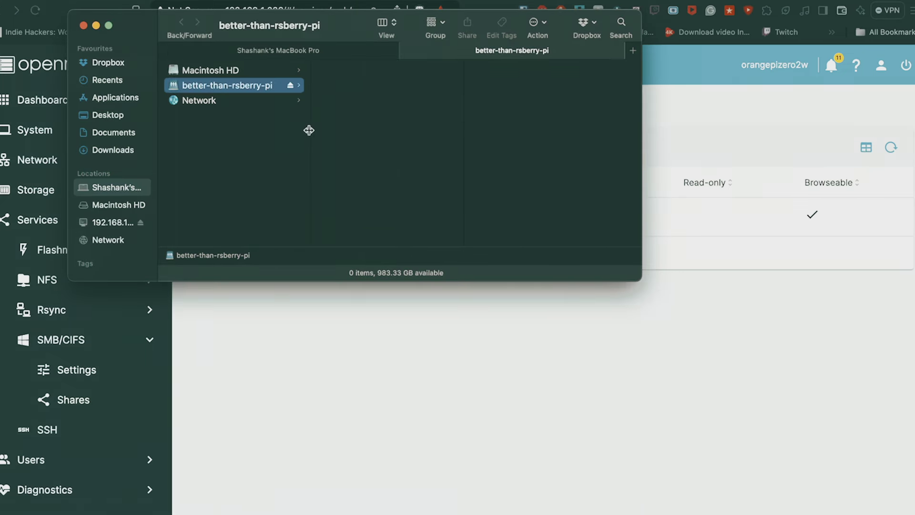
Create a folder named Testing on the better-than-rsberry-pi share
{"action": "right_click", "coordinate": [416, 80]}
{"action": "left_click", "coordinate": [429, 85]}
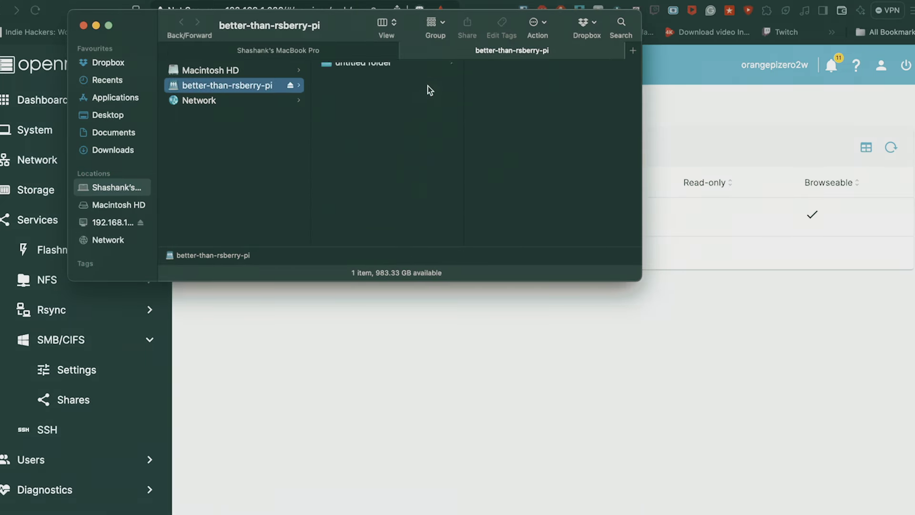
{"action": "type", "text": "Testing"}
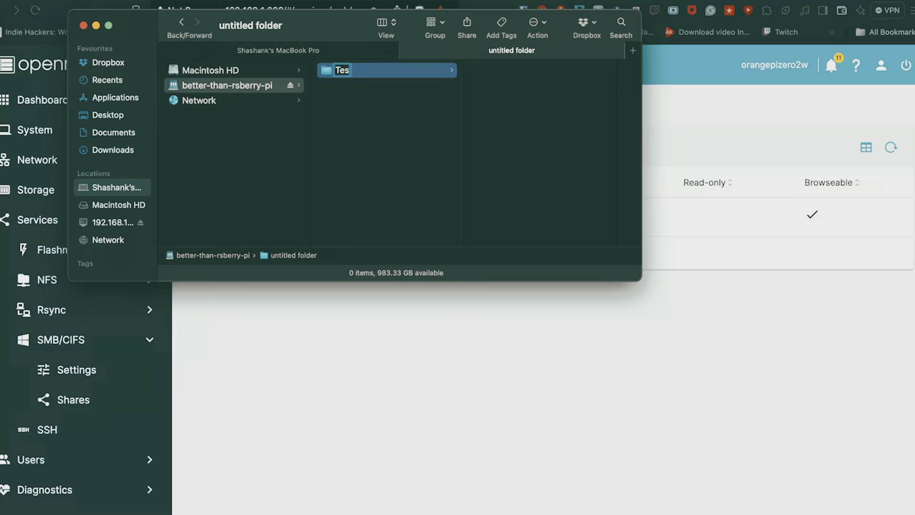
{"action": "key", "text": "Return"}
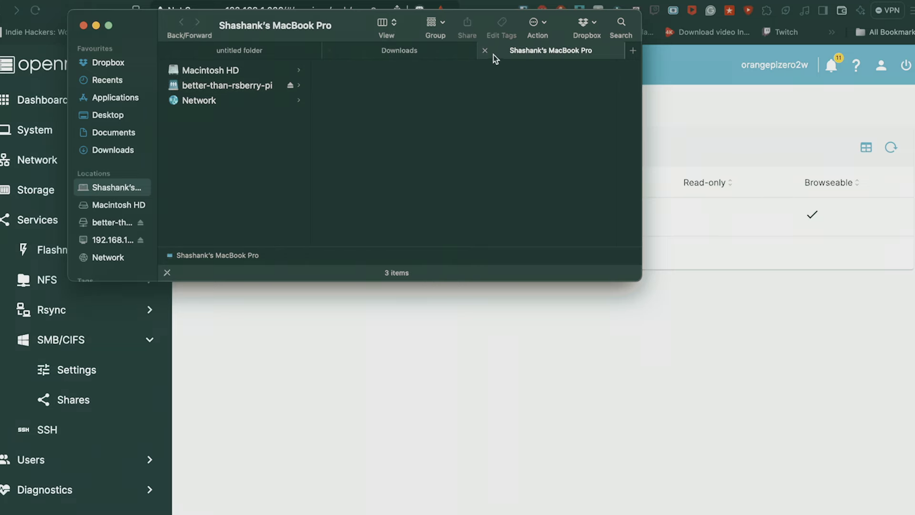
Copy Download.mp4 and wavy-black-white-background.jpg from Downloads into the Testing folder
{"action": "left_click_drag", "start_coordinate": [550, 50], "coordinate": [631, 173]}
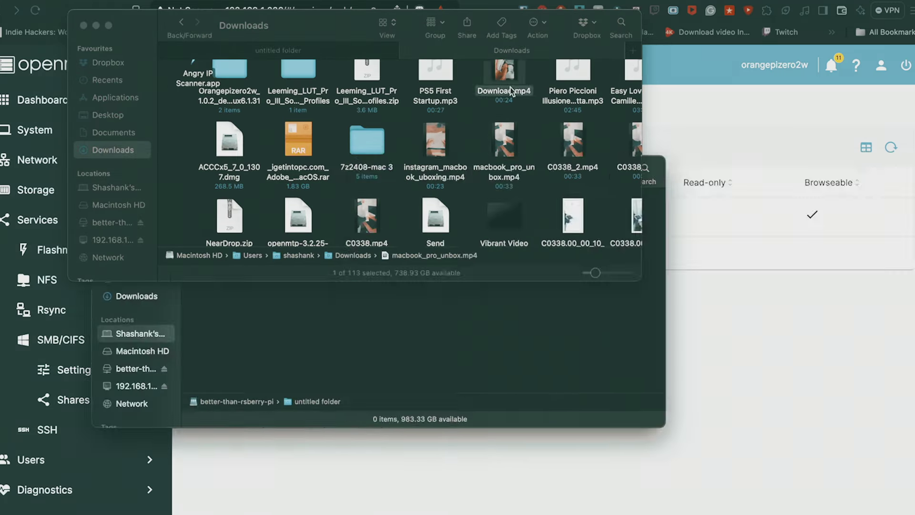
{"action": "left_click_drag", "start_coordinate": [504, 72], "coordinate": [619, 367]}
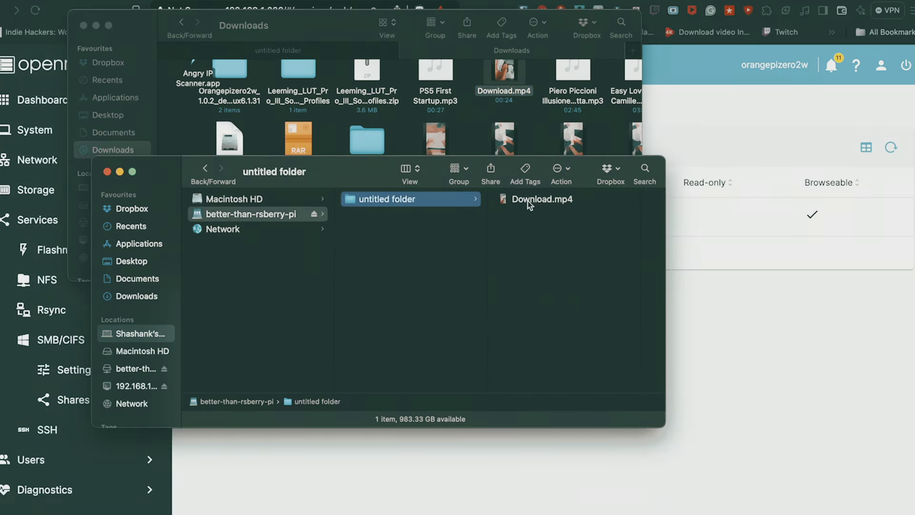
{"action": "left_click", "coordinate": [444, 110]}
{"action": "scroll", "coordinate": [439, 180], "scroll_direction": "down", "scroll_amount": 5}
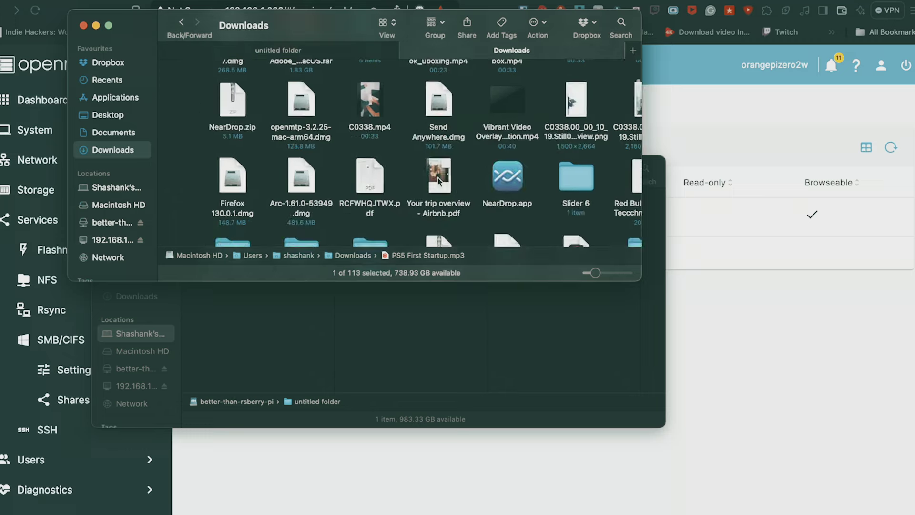
{"action": "scroll", "coordinate": [438, 181], "scroll_direction": "down", "scroll_amount": 10}
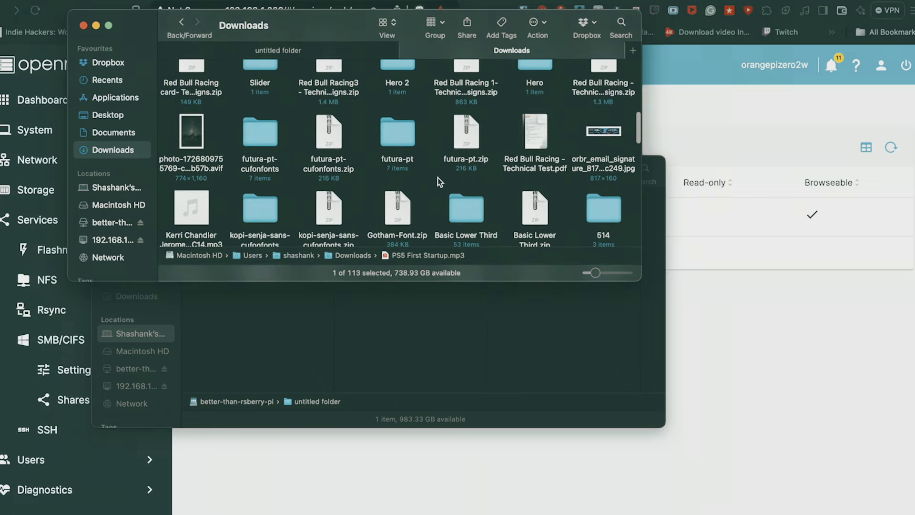
{"action": "scroll", "coordinate": [439, 181], "scroll_direction": "down", "scroll_amount": 1}
{"action": "left_click", "coordinate": [442, 76]}
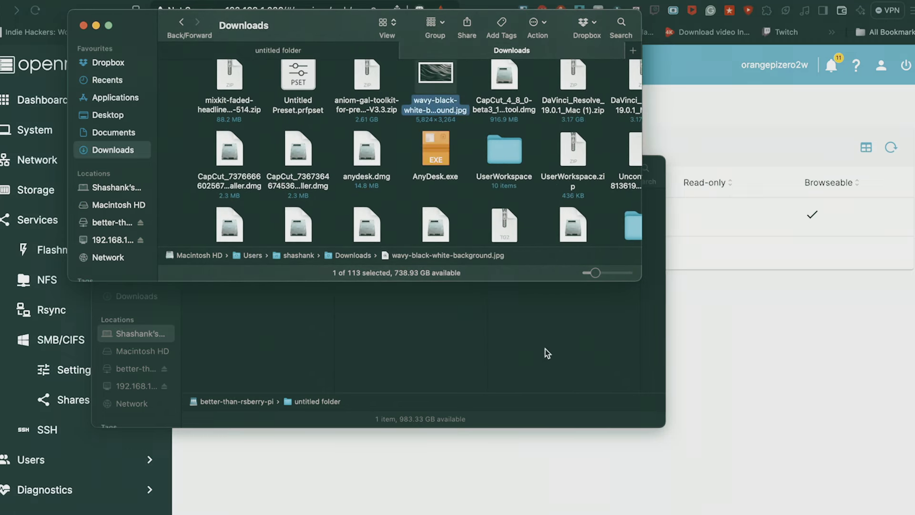
{"action": "mouse_move", "coordinate": [443, 87]}
{"action": "left_mouse_down"}
{"action": "mouse_move", "coordinate": [525, 310]}
{"action": "mouse_move", "coordinate": [540, 318]}
{"action": "left_mouse_up"}
Preview the copied wallpaper image, then close both Finder windows
{"action": "left_click", "coordinate": [548, 319]}
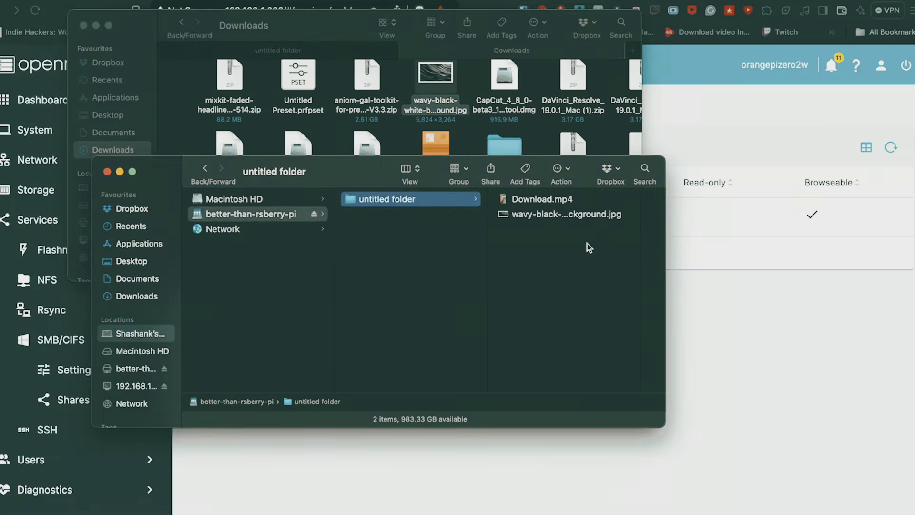
{"action": "left_click", "coordinate": [591, 217]}
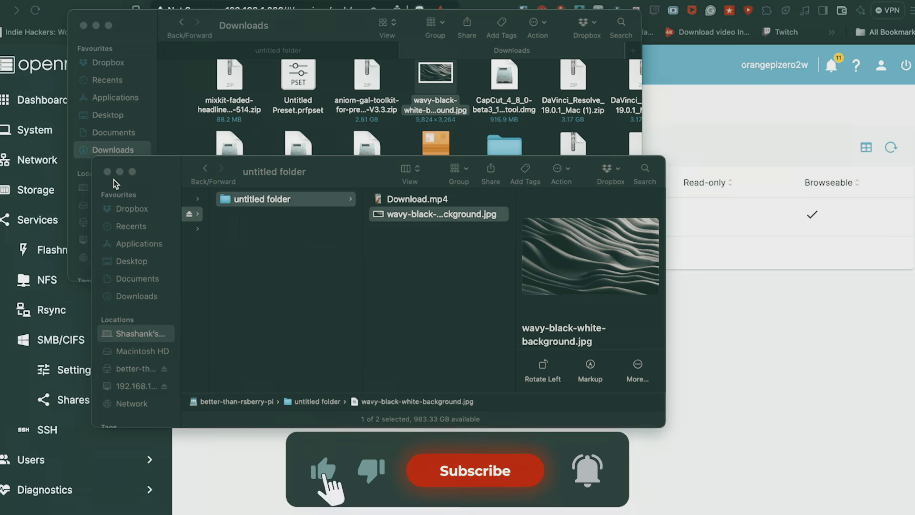
{"action": "left_click", "coordinate": [108, 172]}
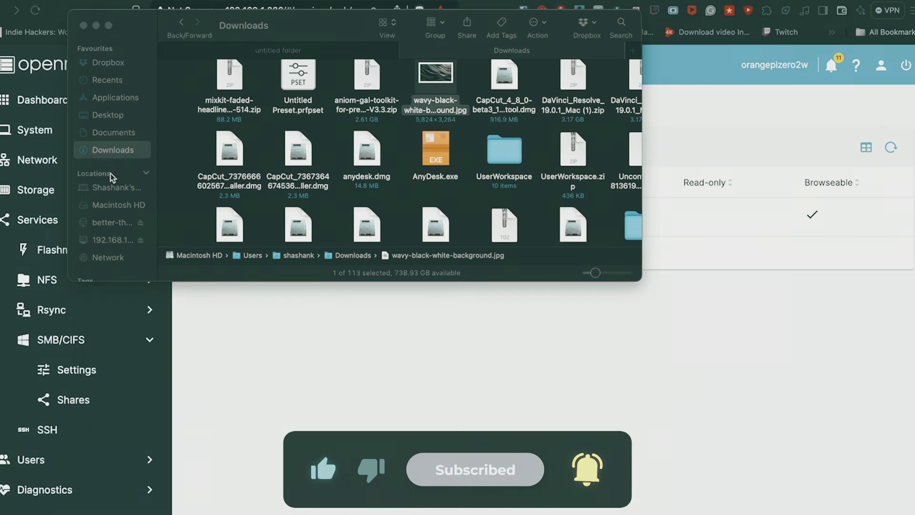
{"action": "left_click", "coordinate": [83, 24]}
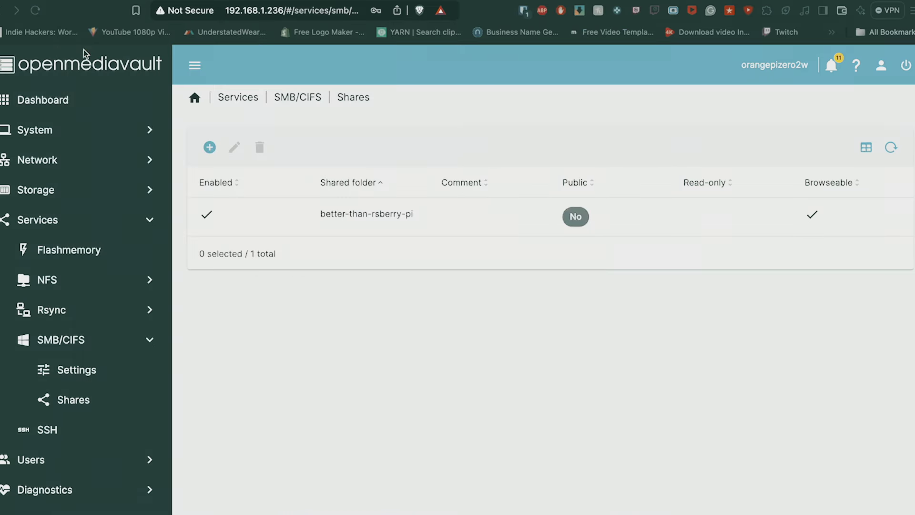